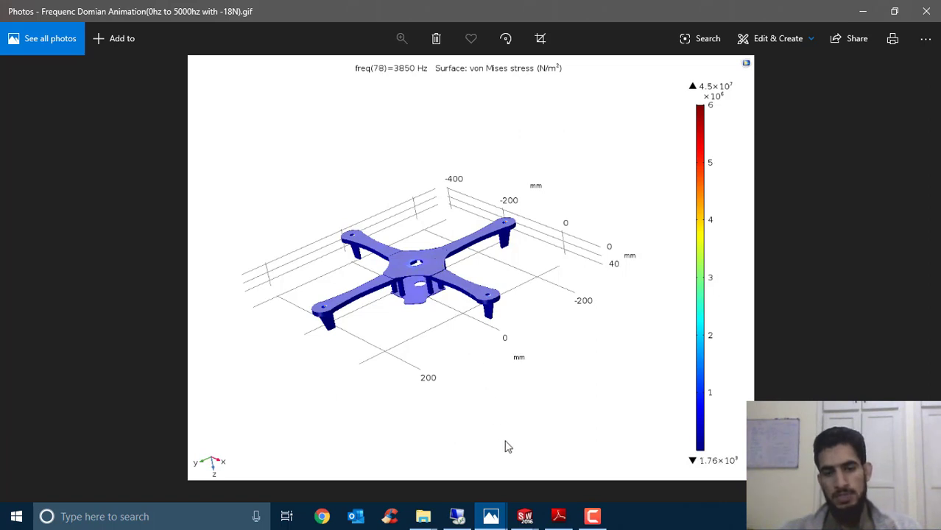
Switch to the Assembly 2 drone model in SOLIDWORKS and pick out its lower deck and one arm.
{"action": "mouse_move", "coordinate": [515, 514]}
{"action": "left_click", "coordinate": [343, 472]}
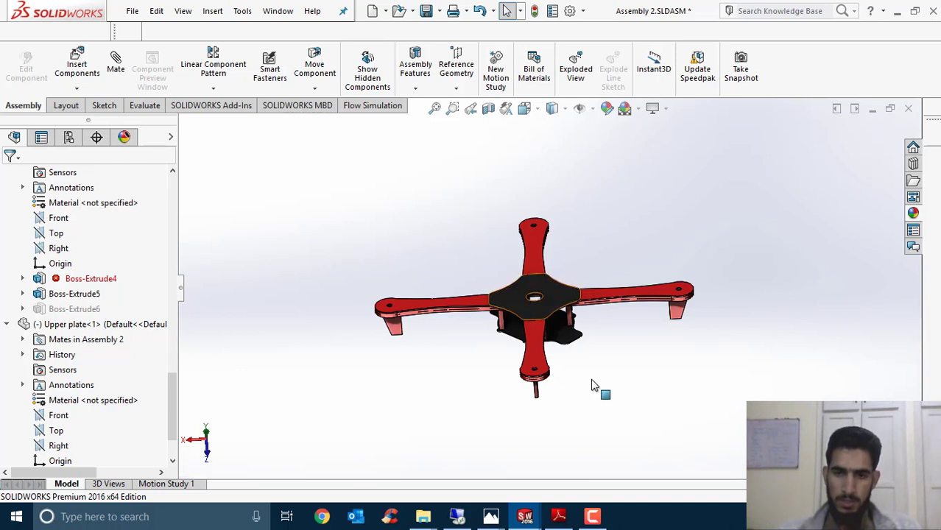
{"action": "left_click", "coordinate": [566, 303]}
{"action": "left_click", "coordinate": [568, 335]}
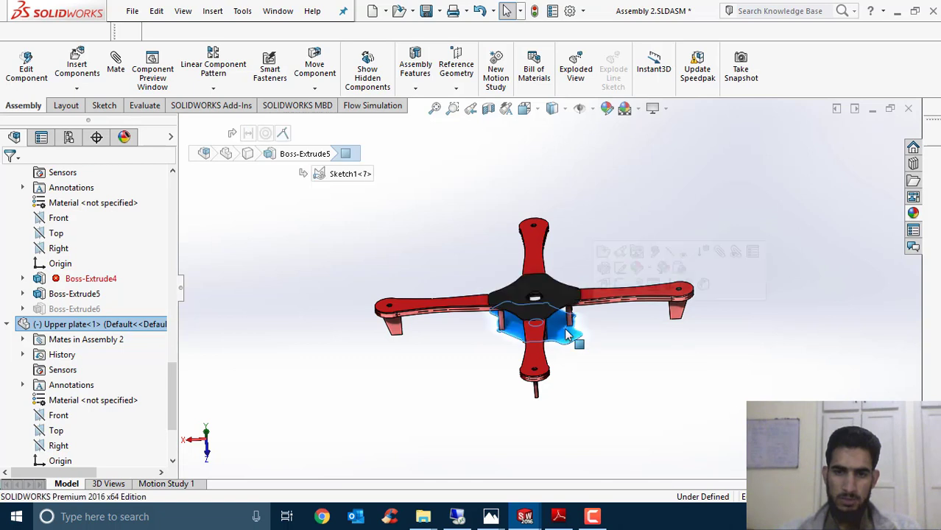
{"action": "left_click", "coordinate": [441, 305]}
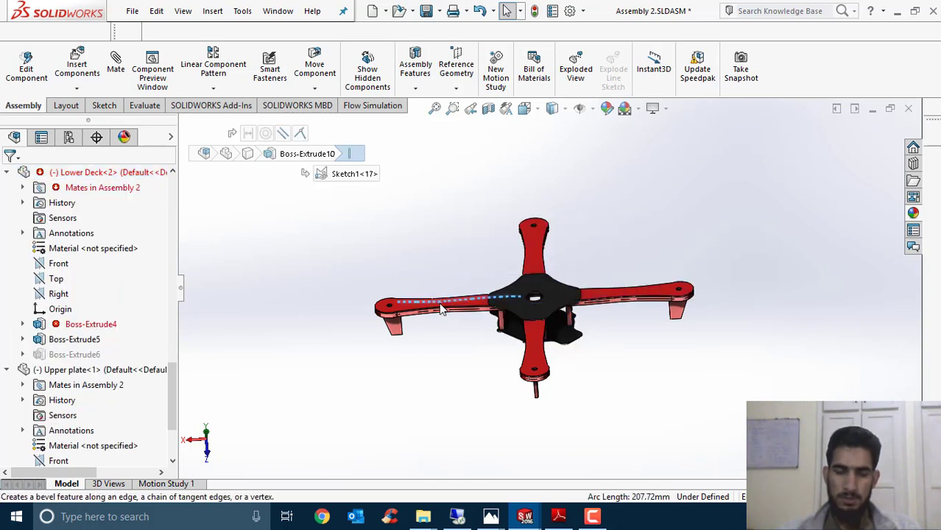
Bring up the Lower Deck part and the Upper plate part in turn for viewing.
{"action": "mouse_move", "coordinate": [526, 517]}
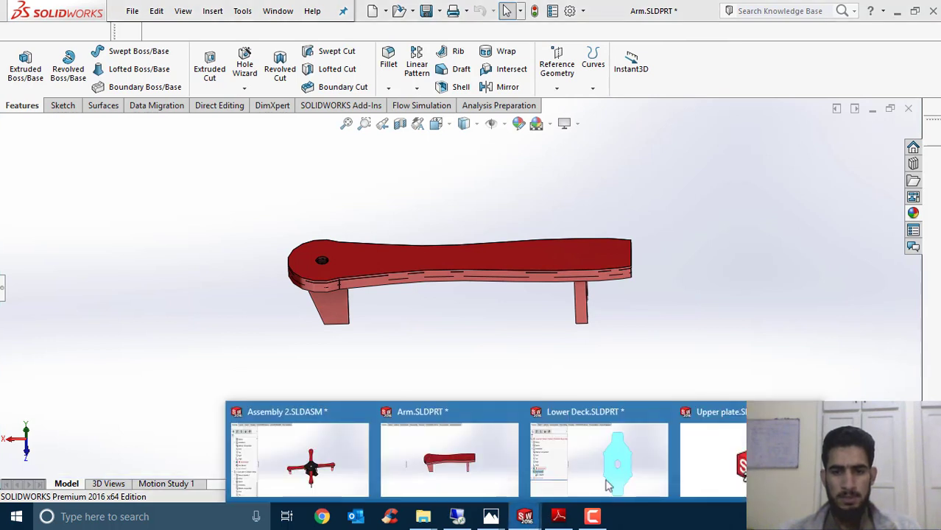
{"action": "left_click", "coordinate": [641, 464]}
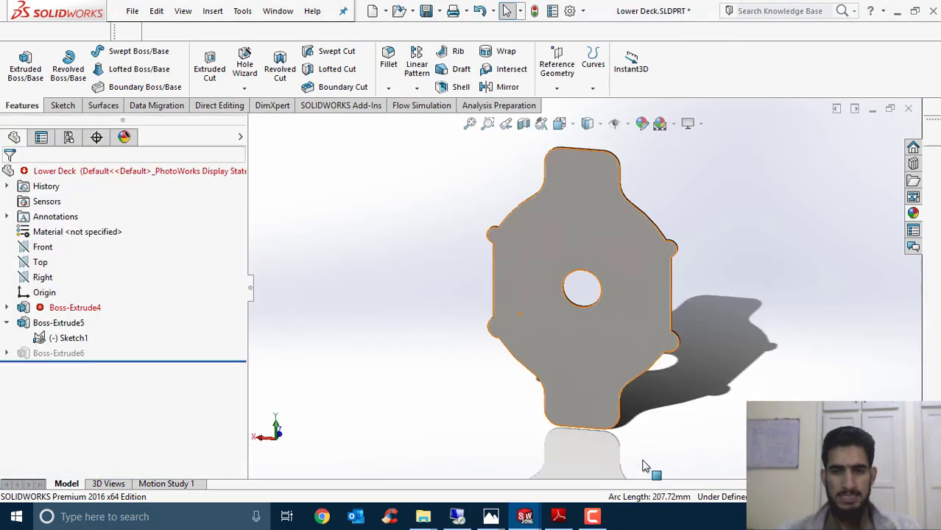
{"action": "mouse_move", "coordinate": [522, 520]}
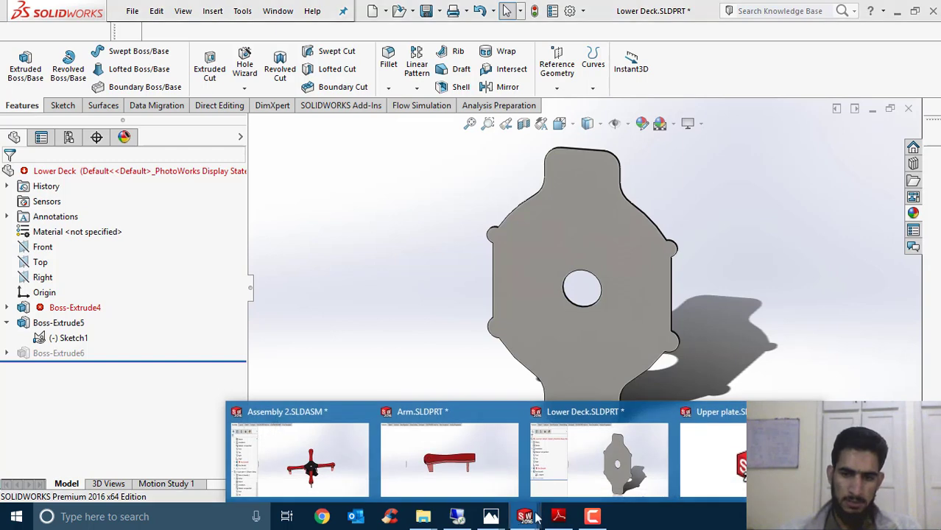
{"action": "left_click", "coordinate": [711, 453]}
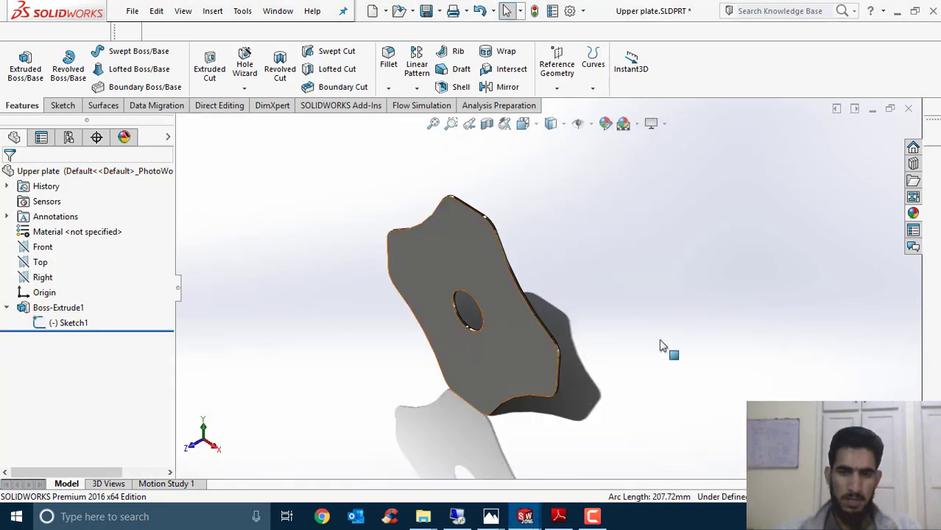
Inspect the upper plate from an angle and set its view orientation to Front.
{"action": "middle_click_drag", "start_coordinate": [582, 300], "coordinate": [582, 302]}
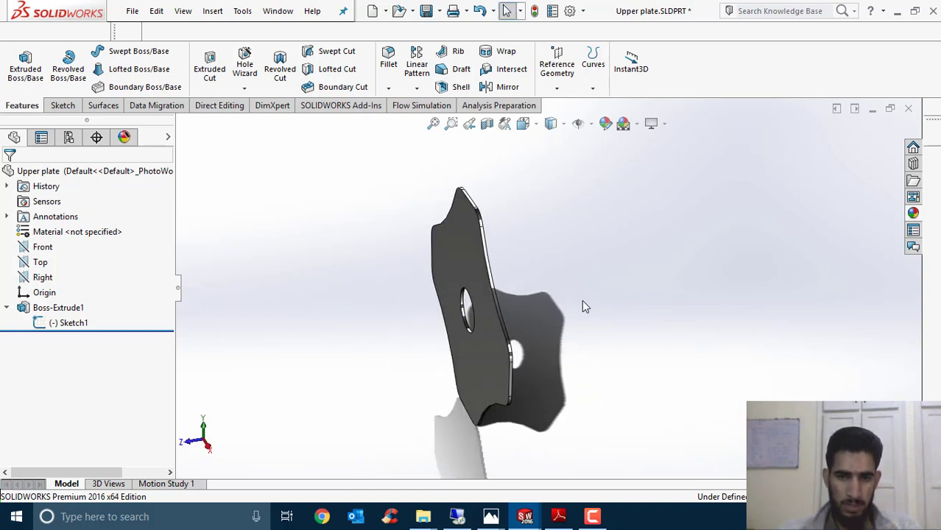
{"action": "key", "text": "ctrl+s"}
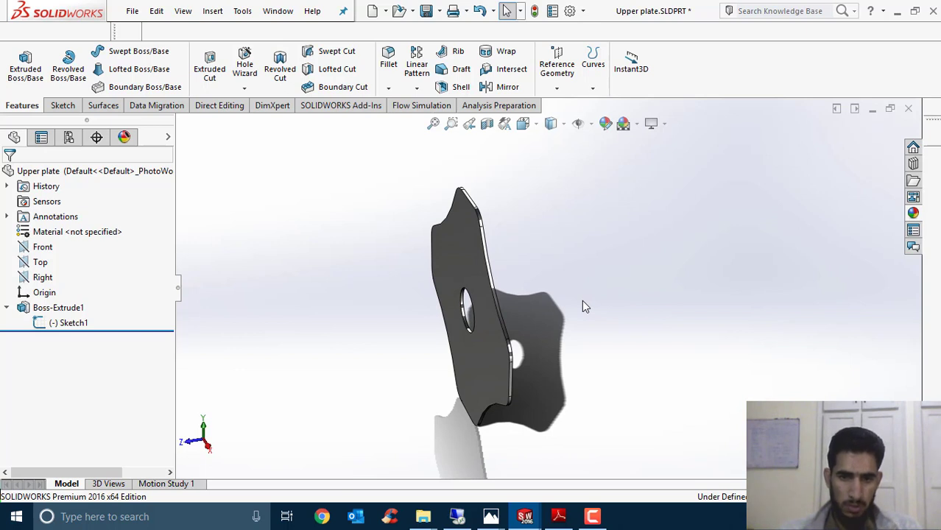
{"action": "key", "text": "ctrl+s"}
{"action": "middle_click_drag", "start_coordinate": [582, 305], "coordinate": [601, 275]}
{"action": "key", "text": "space"}
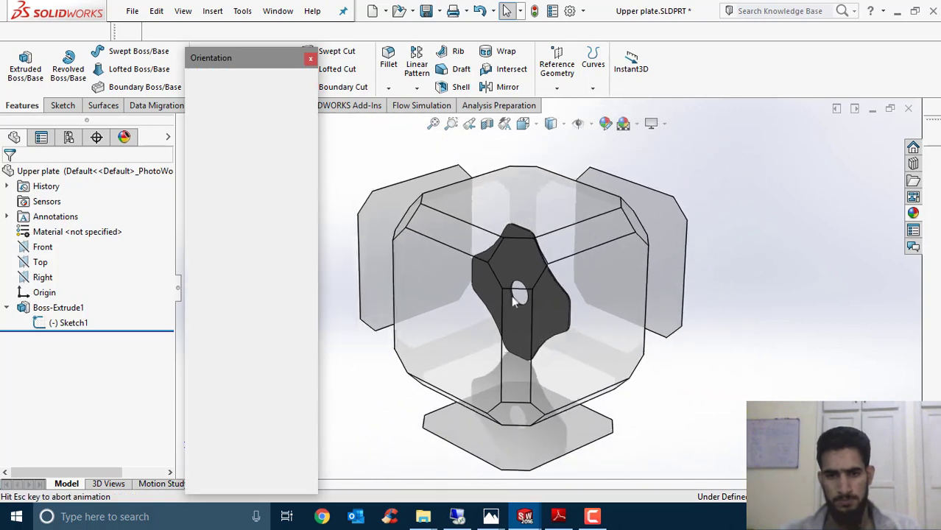
{"action": "left_click", "coordinate": [473, 307]}
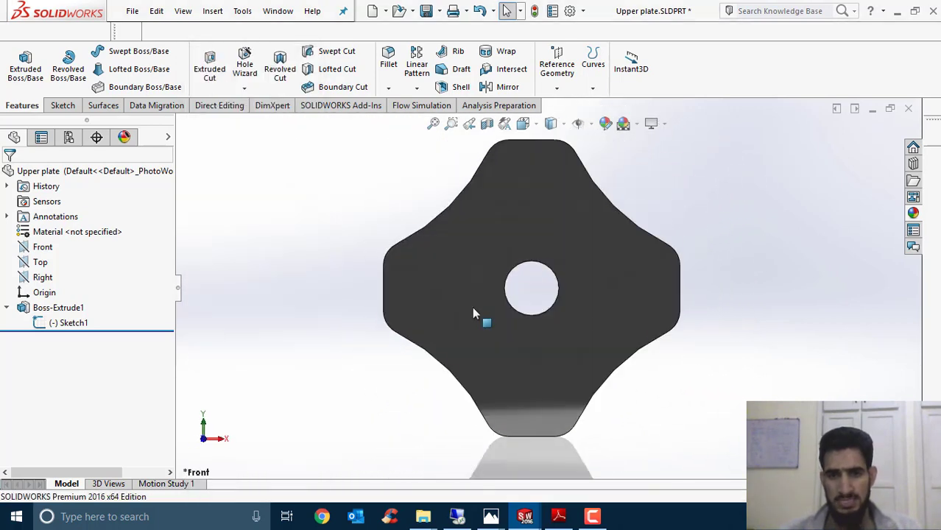
Temporarily hide the upper plate's Boss-Extrude1 to examine the outline of Sketch1, and show the solid again.
{"action": "left_click", "coordinate": [43, 325]}
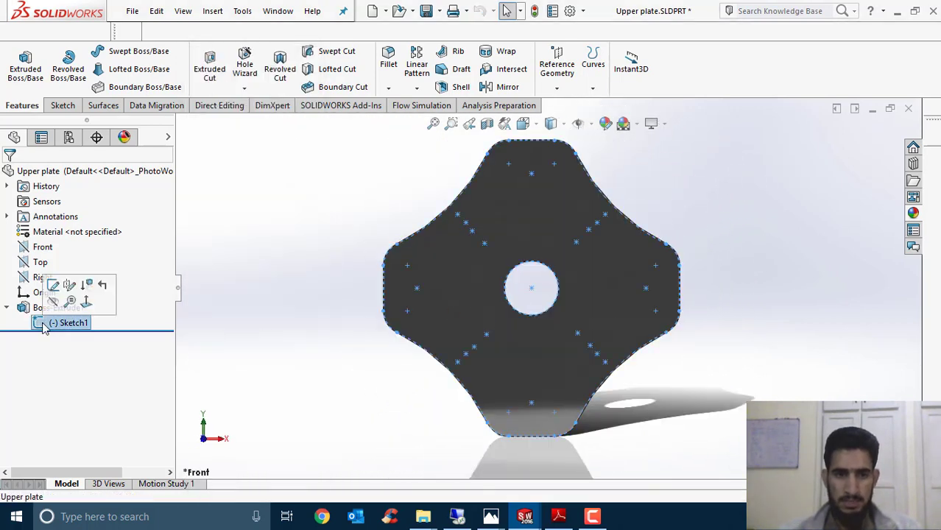
{"action": "left_click", "coordinate": [78, 308]}
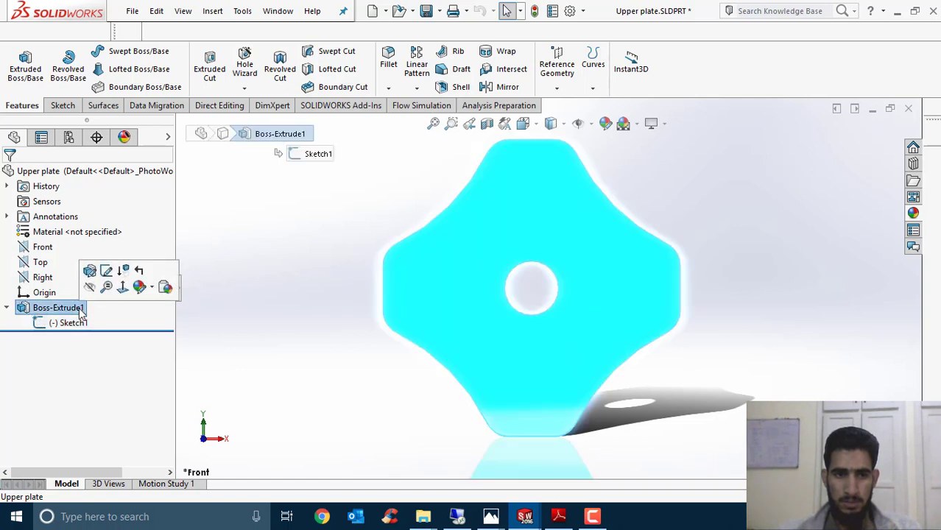
{"action": "left_click", "coordinate": [91, 284]}
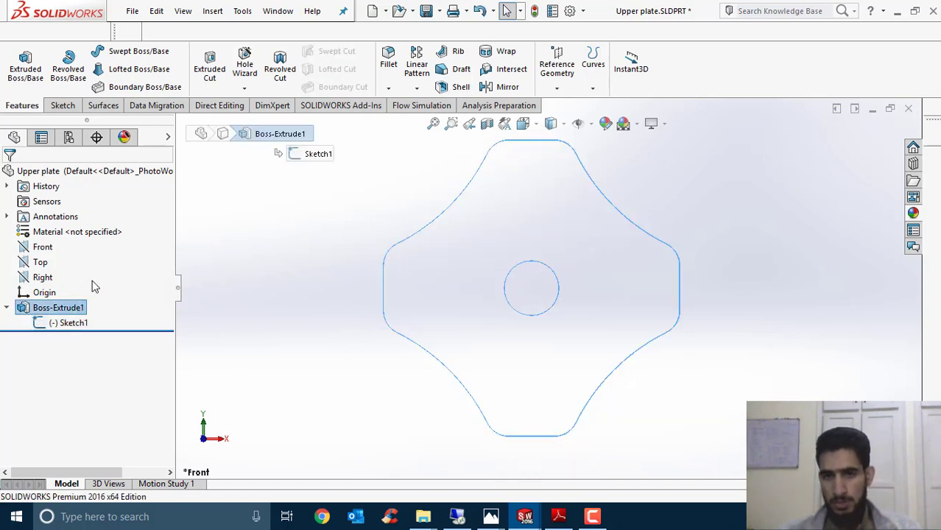
{"action": "left_click", "coordinate": [57, 310]}
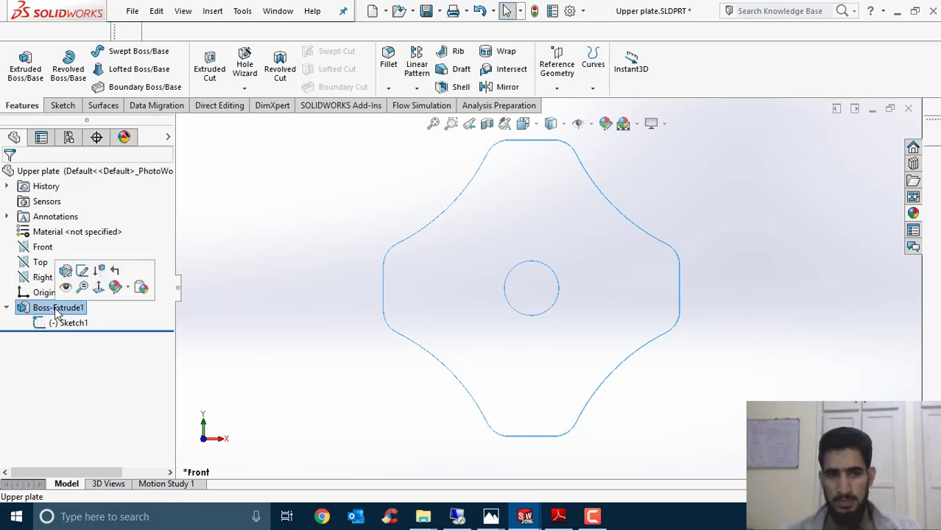
{"action": "left_click", "coordinate": [60, 324]}
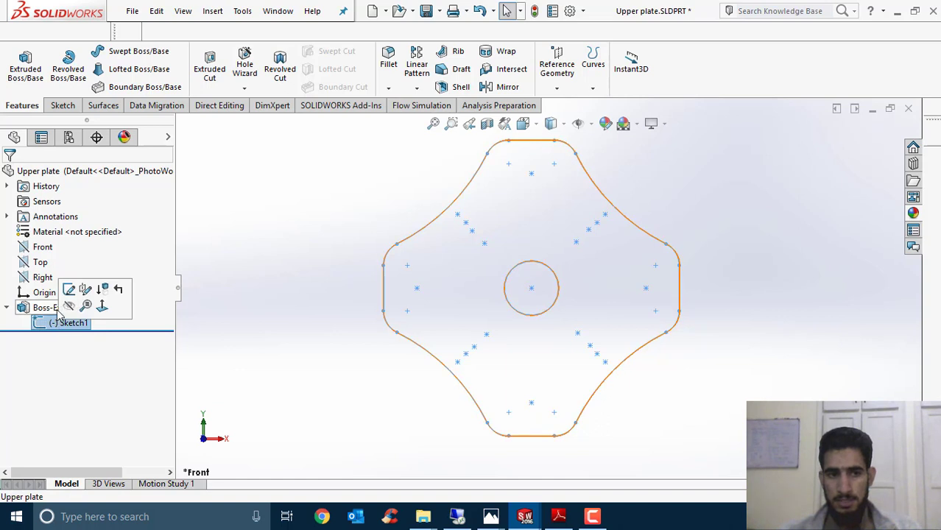
{"action": "left_click", "coordinate": [55, 308]}
{"action": "left_click", "coordinate": [68, 289]}
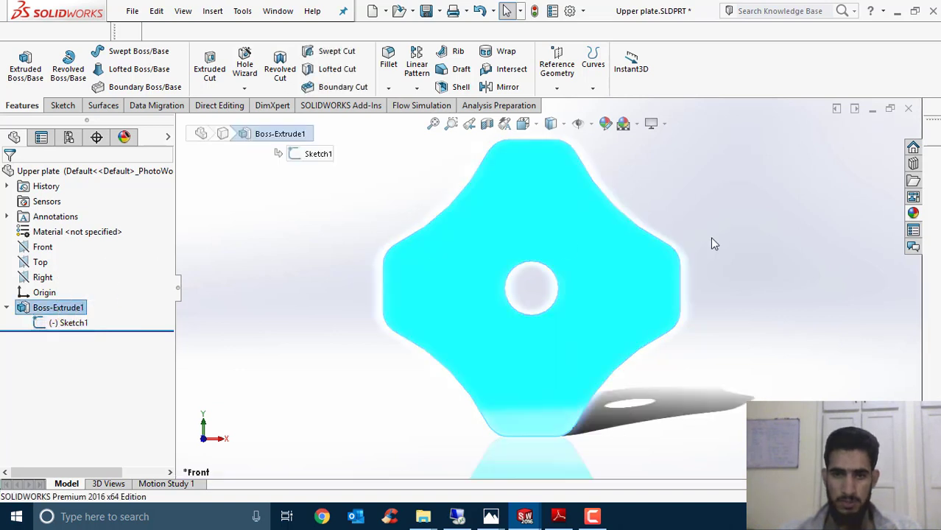
{"action": "left_click", "coordinate": [710, 236]}
{"action": "middle_click_drag", "start_coordinate": [681, 276], "coordinate": [677, 267]}
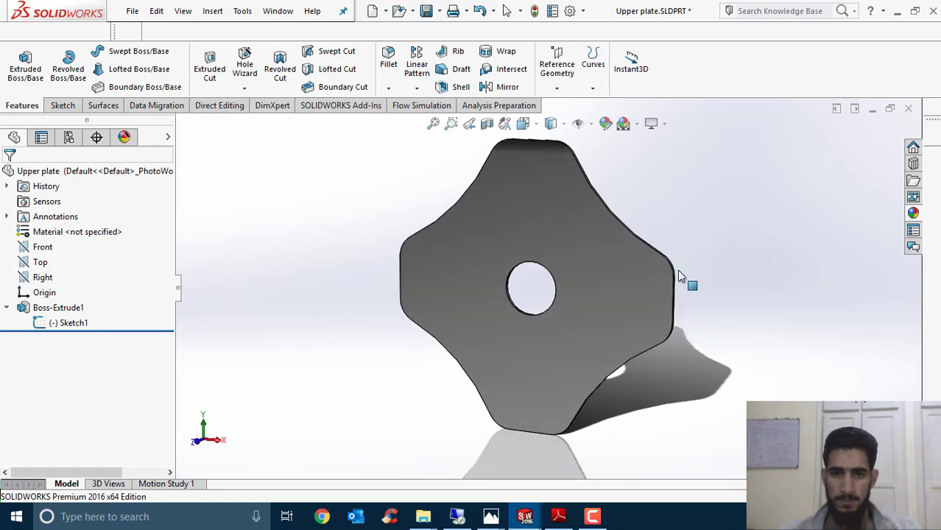
In the Lower Deck part, temporarily hide Boss-Extrude5 to examine its sketch outline, and show the solid again.
{"action": "mouse_move", "coordinate": [525, 517]}
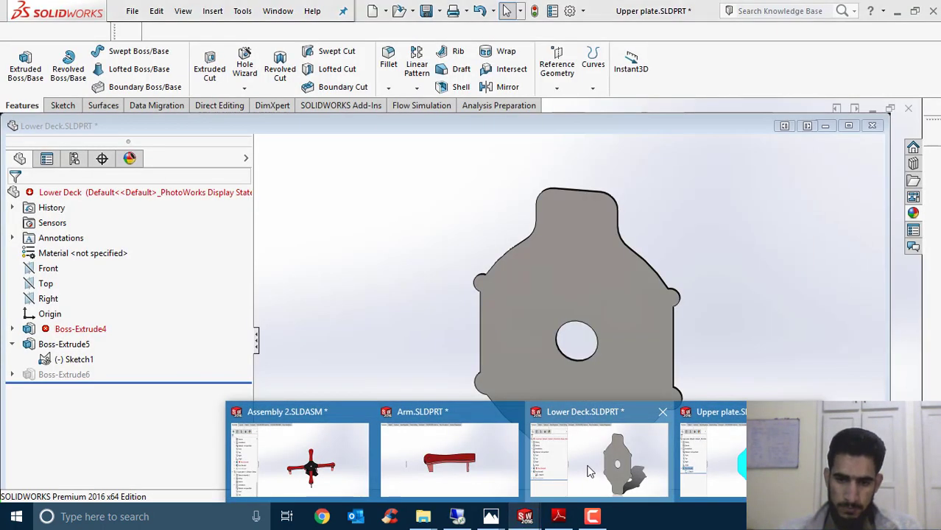
{"action": "left_click", "coordinate": [591, 466]}
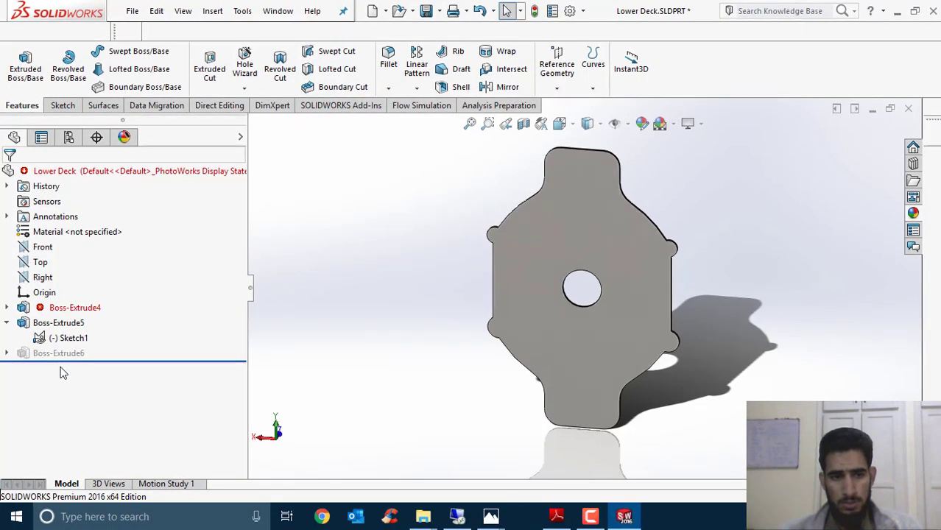
{"action": "left_click", "coordinate": [66, 341]}
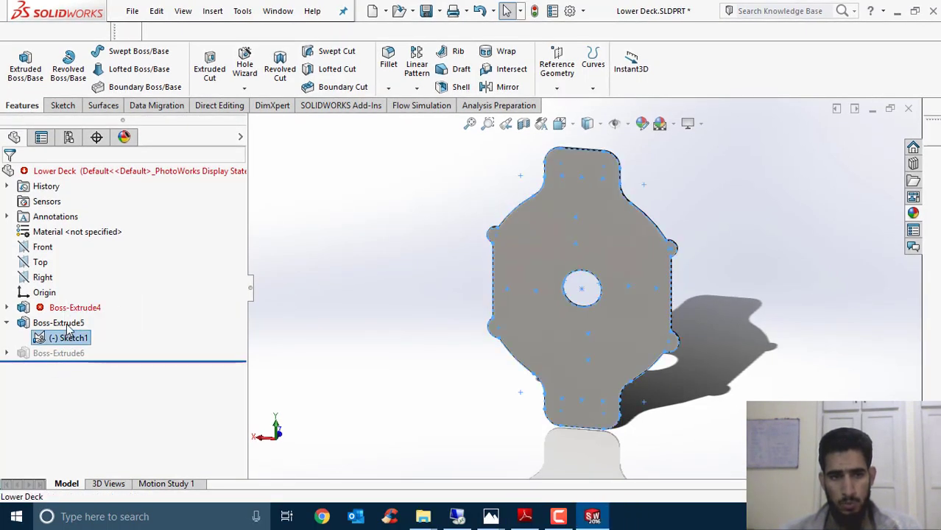
{"action": "left_click", "coordinate": [70, 324]}
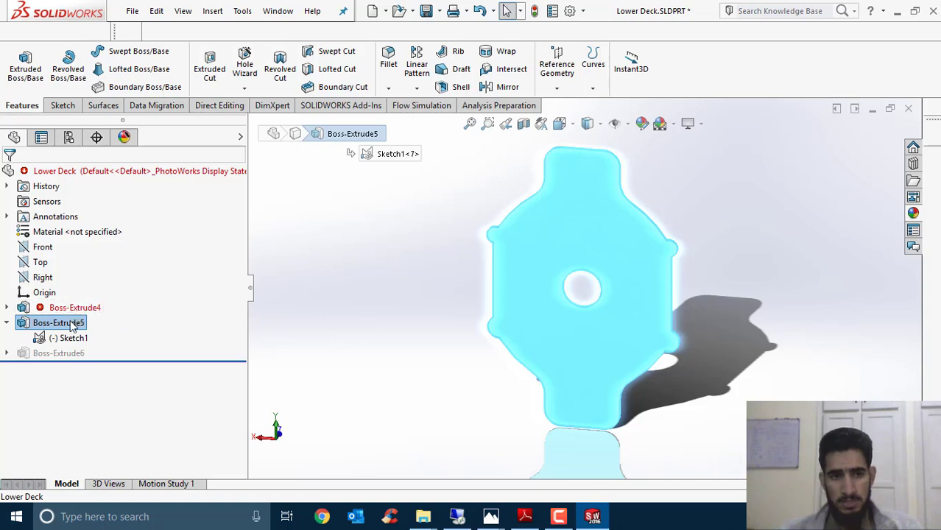
{"action": "left_click", "coordinate": [81, 300]}
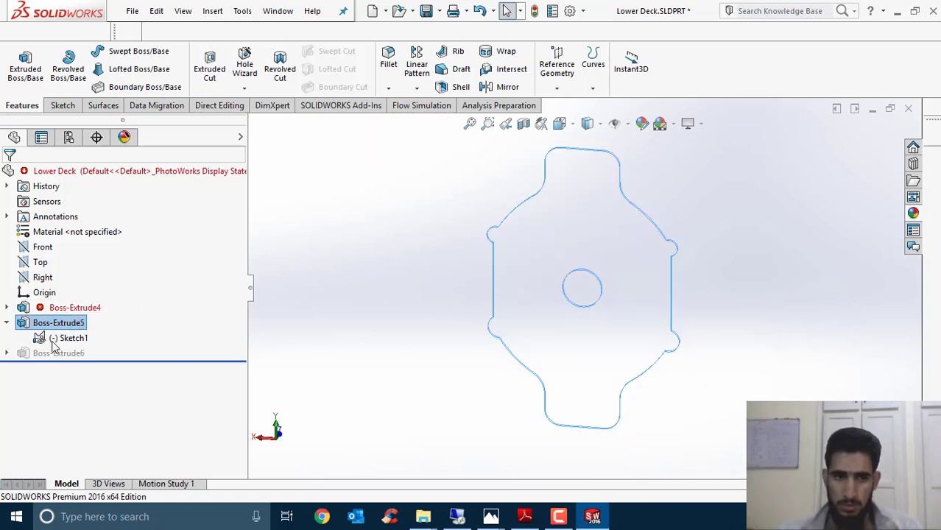
{"action": "left_click", "coordinate": [59, 323]}
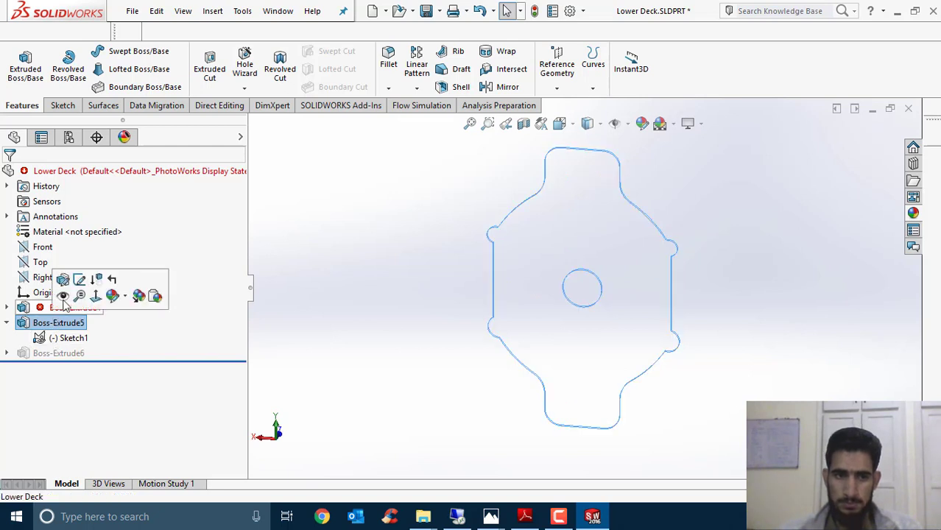
{"action": "left_click", "coordinate": [64, 279]}
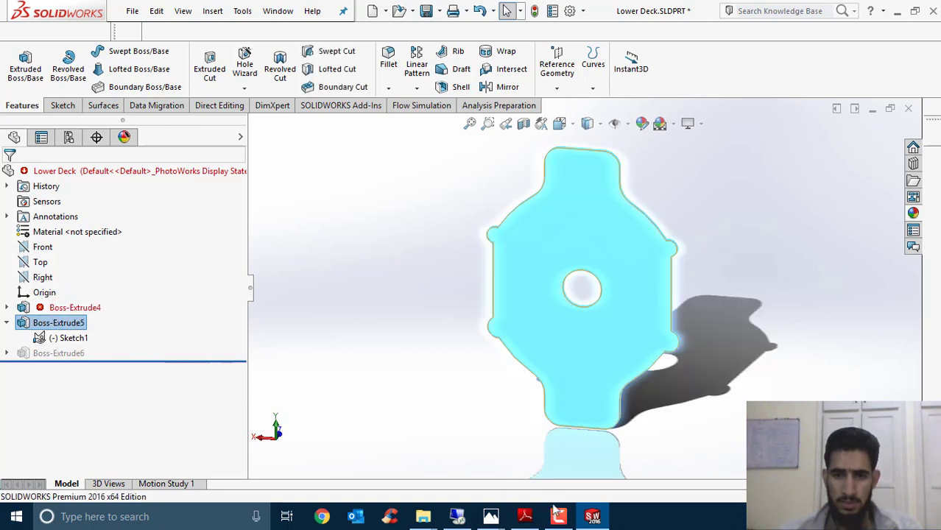
Switch to the Arm part and examine its leg and underside support from another angle.
{"action": "mouse_move", "coordinate": [595, 520]}
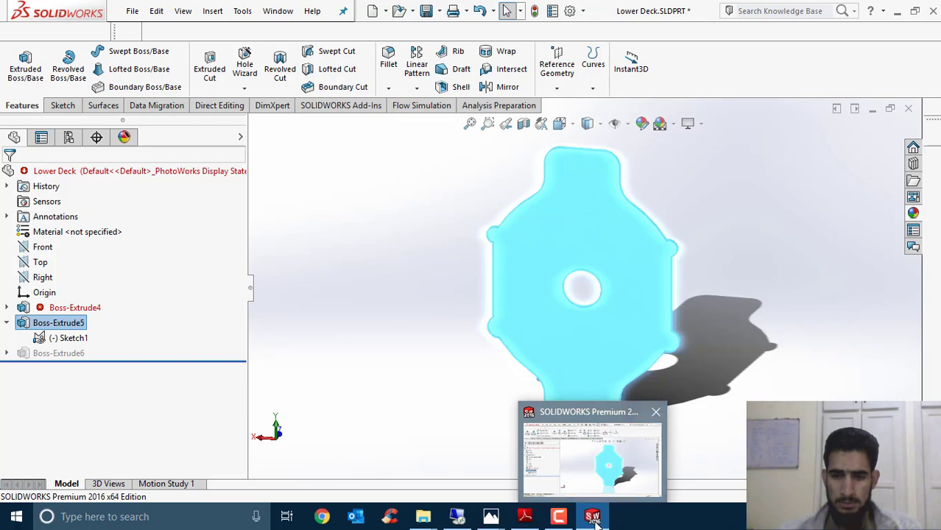
{"action": "left_click", "coordinate": [595, 520]}
{"action": "left_click", "coordinate": [595, 520]}
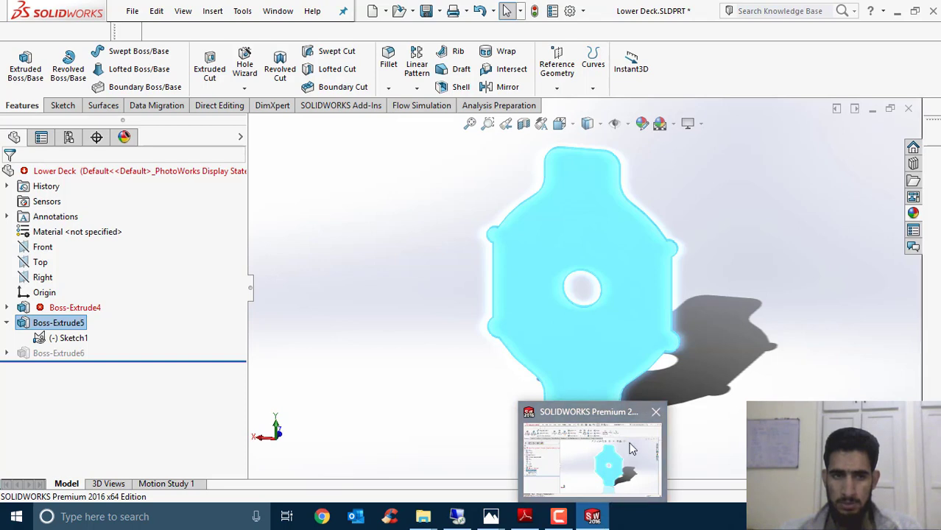
{"action": "left_click", "coordinate": [278, 10]}
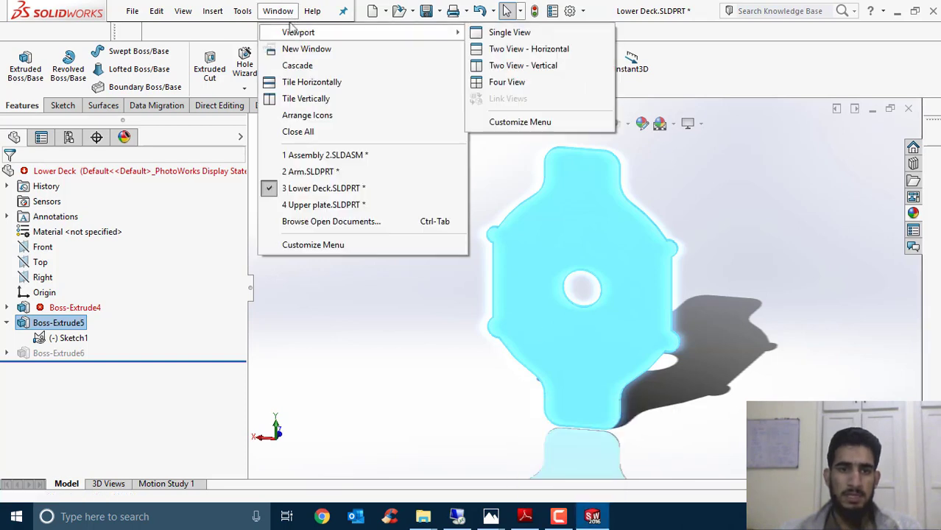
{"action": "left_click", "coordinate": [309, 171]}
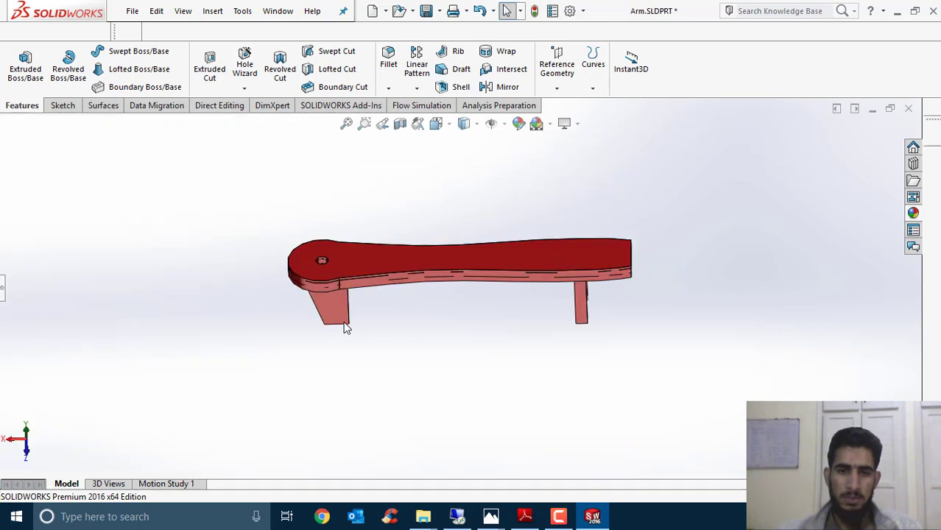
{"action": "middle_click_drag", "start_coordinate": [344, 325], "coordinate": [346, 257]}
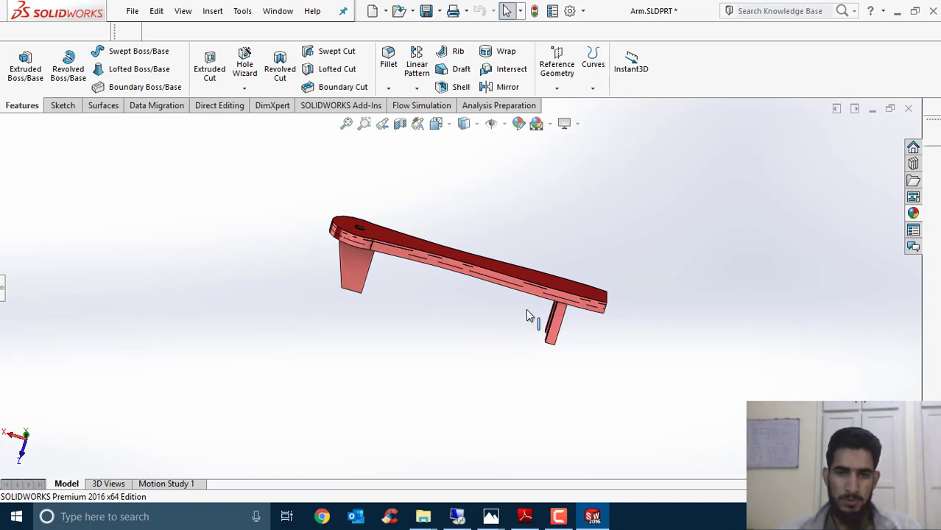
Return to Assembly 2 and pick out the lower deck and upper plate in the assembled drone frame.
{"action": "left_click", "coordinate": [593, 518]}
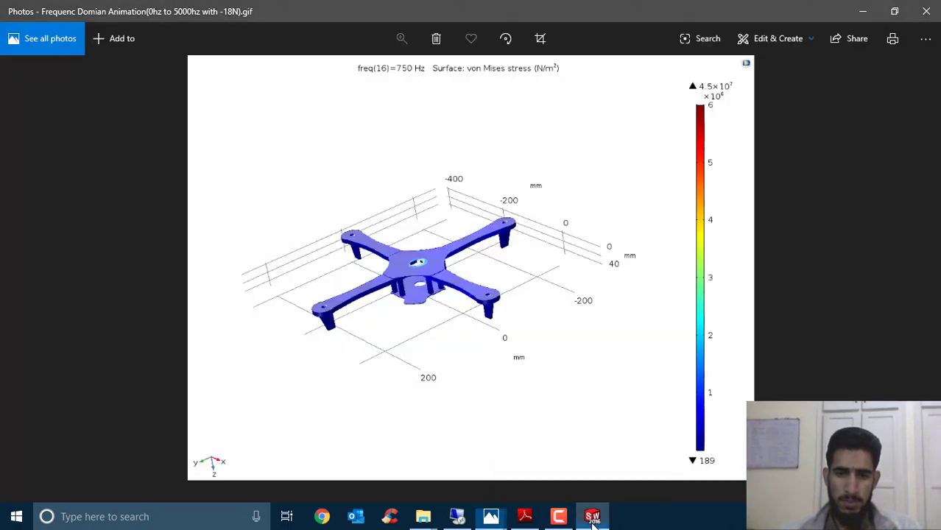
{"action": "left_click", "coordinate": [593, 517]}
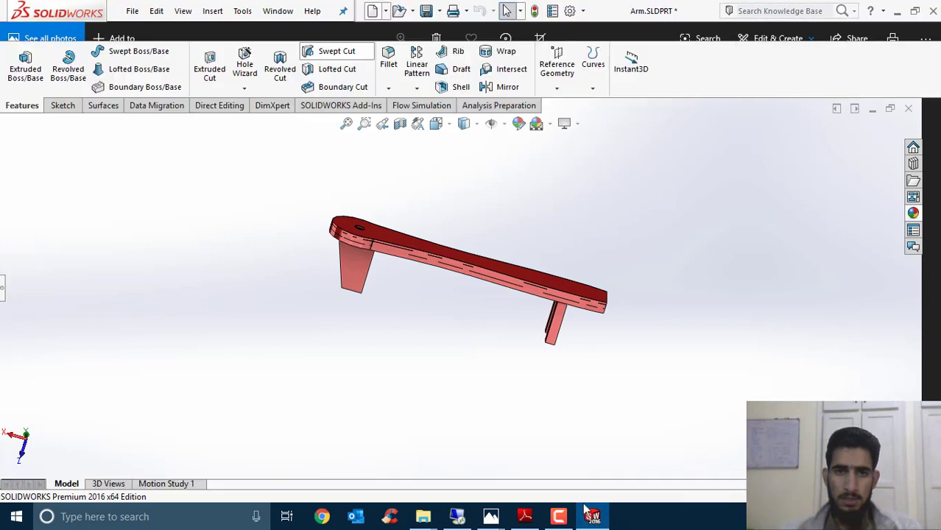
{"action": "left_click", "coordinate": [277, 11]}
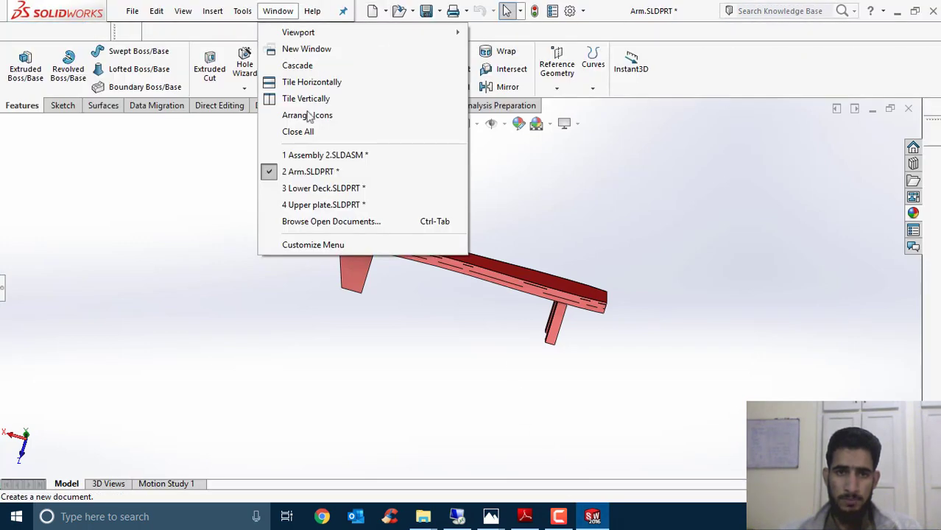
{"action": "left_click", "coordinate": [320, 156]}
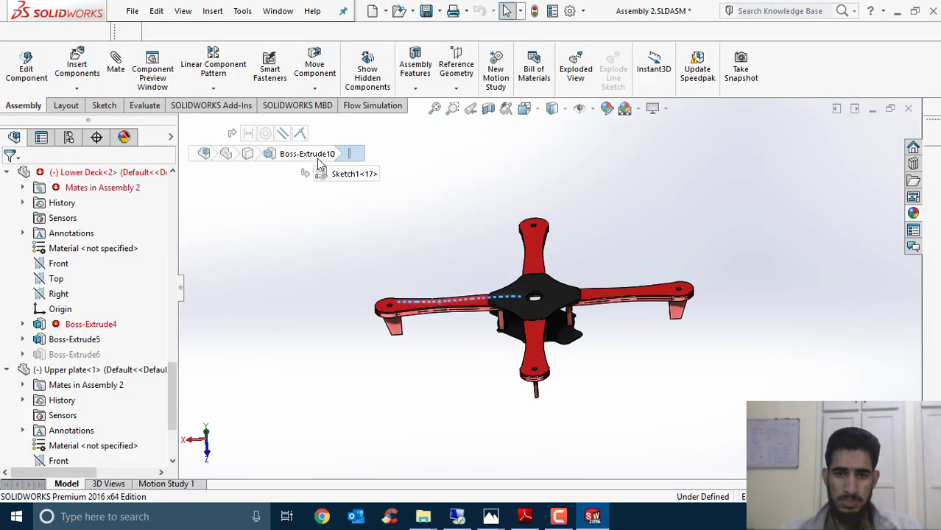
{"action": "left_click", "coordinate": [558, 325]}
{"action": "left_click", "coordinate": [516, 298]}
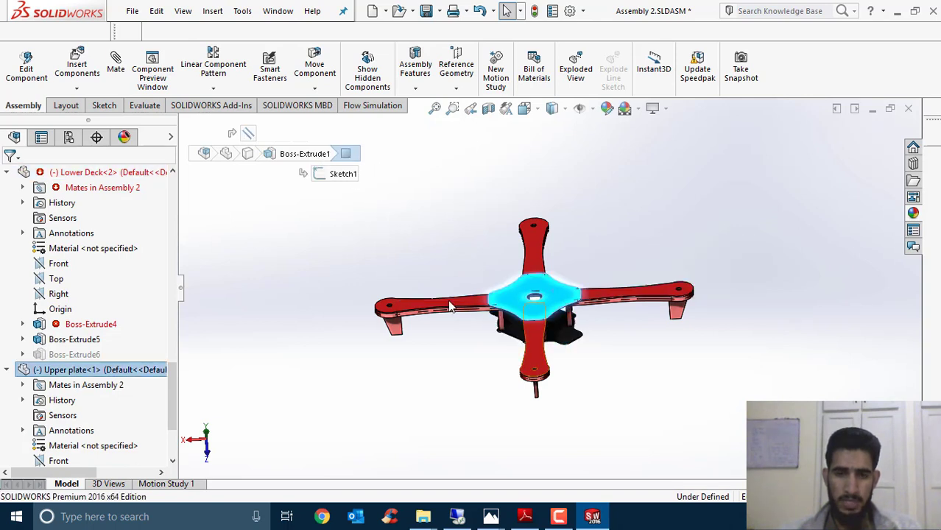
Pick out the top edge of one arm in the assembled frame and clear the selection.
{"action": "left_click", "coordinate": [425, 309]}
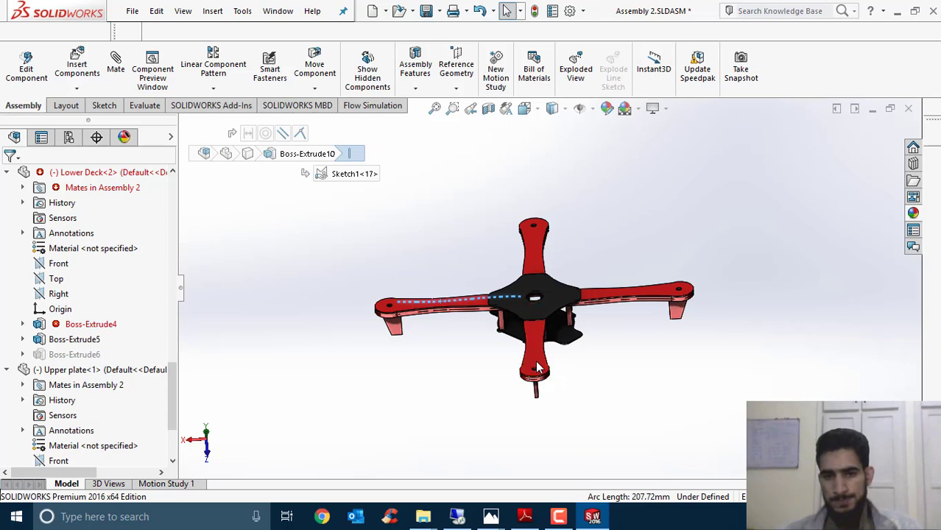
{"action": "left_click", "coordinate": [596, 372]}
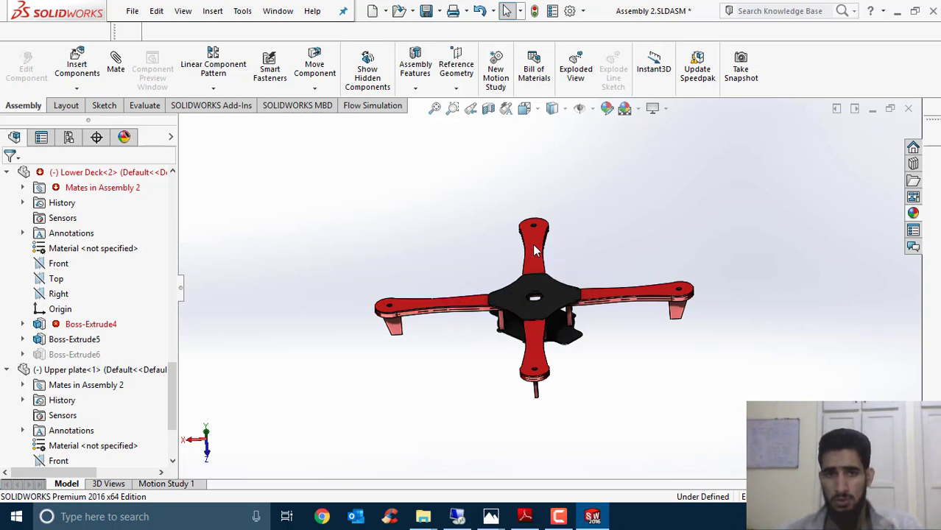
Look through the Flow Simulation and SOLIDWORKS MBD tools, and display the available SOLIDWORKS add-ins.
{"action": "left_click", "coordinate": [352, 109]}
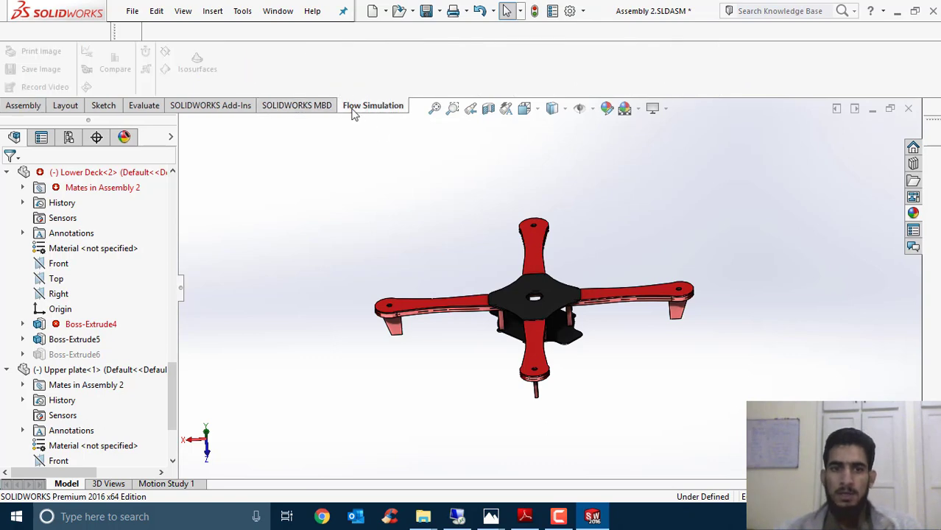
{"action": "left_click", "coordinate": [293, 107]}
{"action": "left_click", "coordinate": [221, 108]}
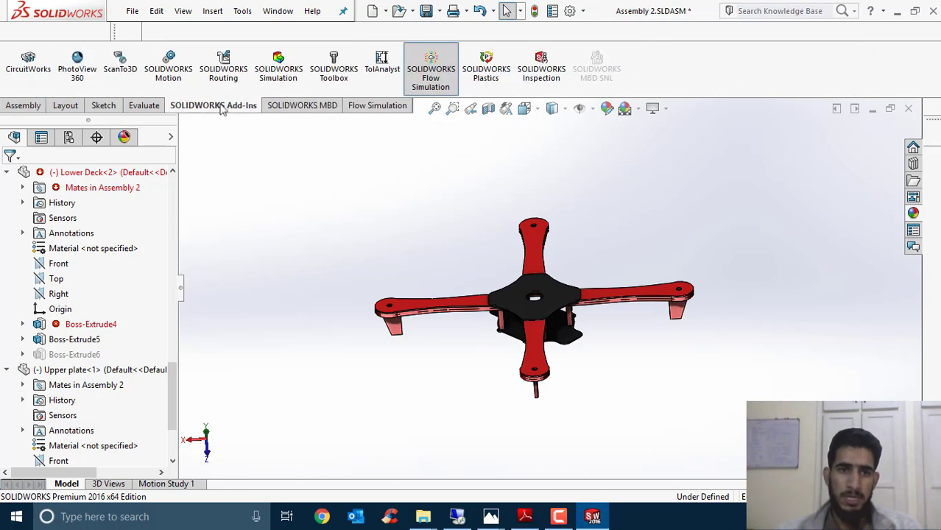
{"action": "left_click", "coordinate": [289, 107]}
{"action": "left_click", "coordinate": [239, 108]}
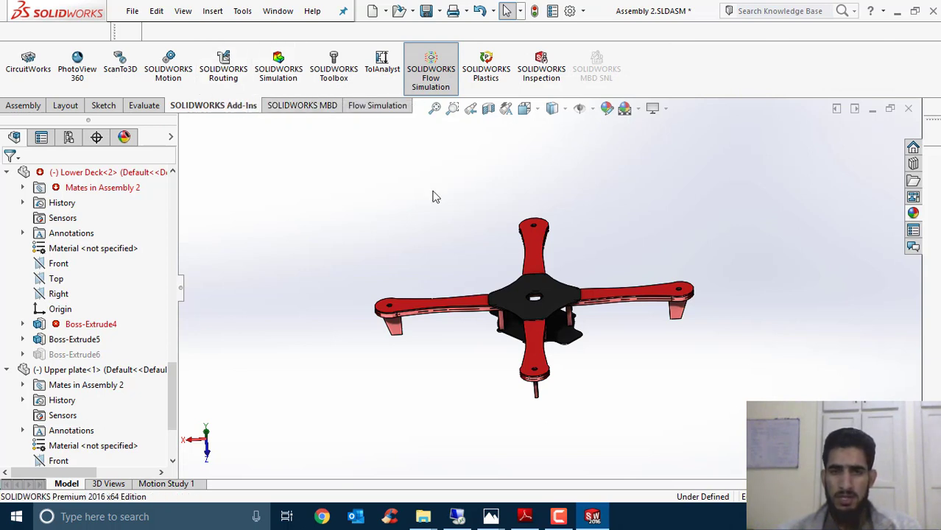
Pick out two different arms of the assembled quadcopter frame, one after the other.
{"action": "left_click", "coordinate": [402, 313]}
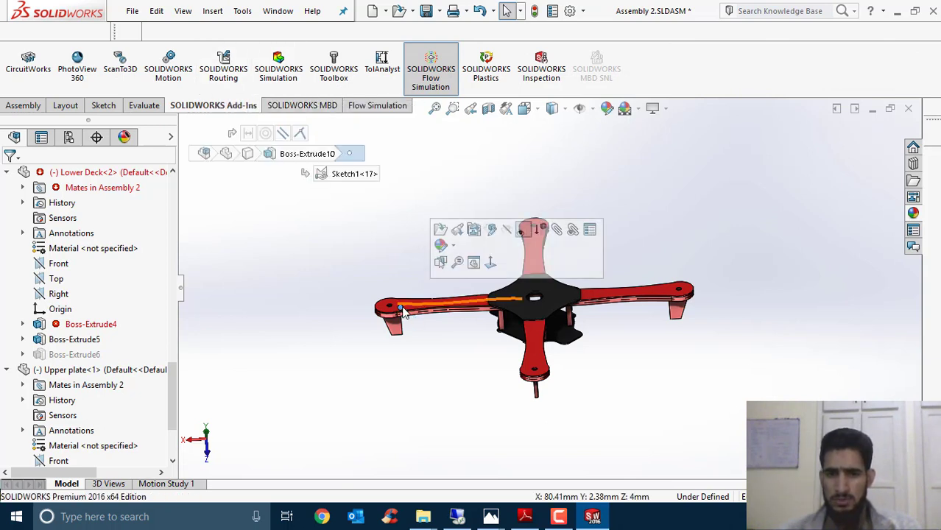
{"action": "left_click", "coordinate": [368, 270]}
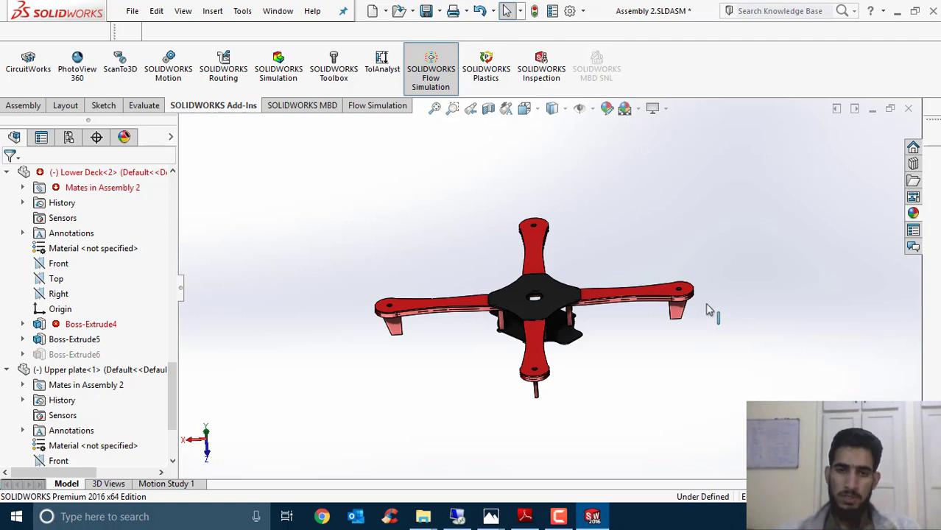
{"action": "left_click", "coordinate": [532, 266]}
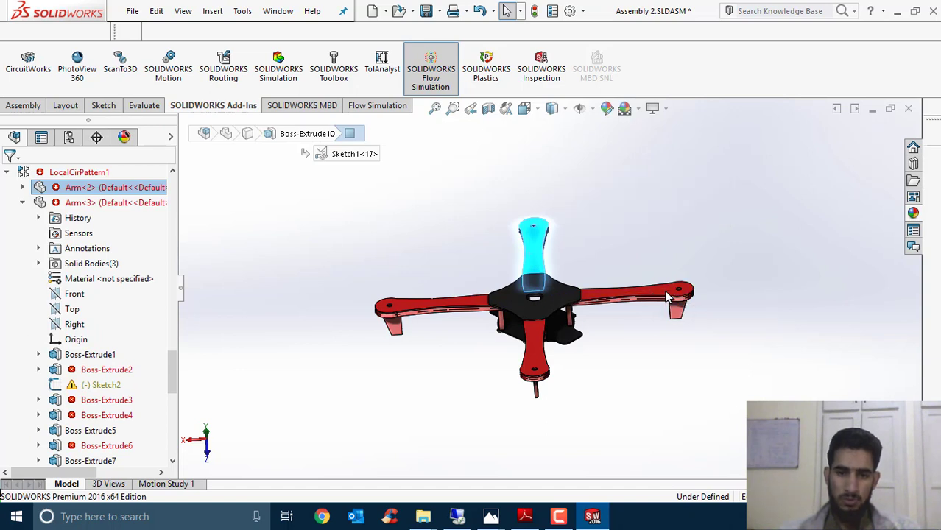
Switch to the quadcopter model in COMSOL Multiphysics and examine its von Mises stress plots at 50, 100, 150 and 200 Hz.
{"action": "left_click", "coordinate": [457, 518]}
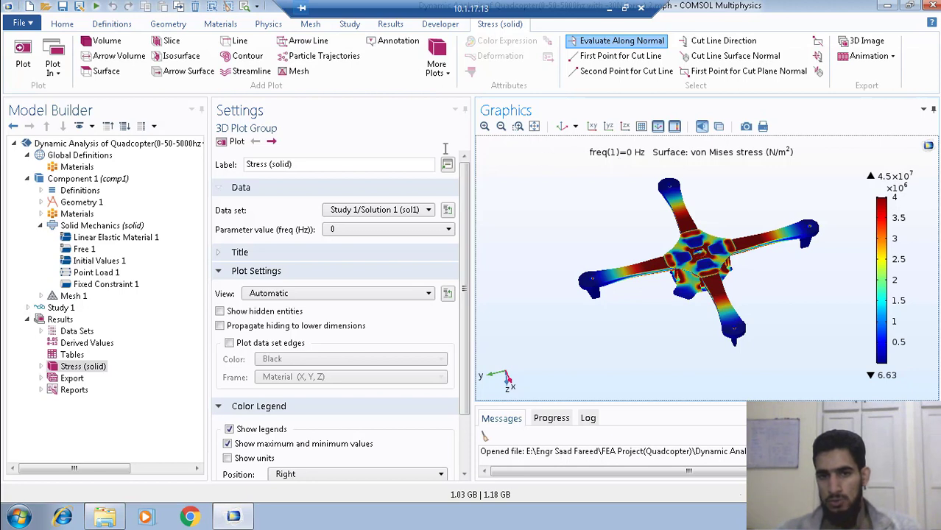
{"action": "left_click", "coordinate": [271, 142]}
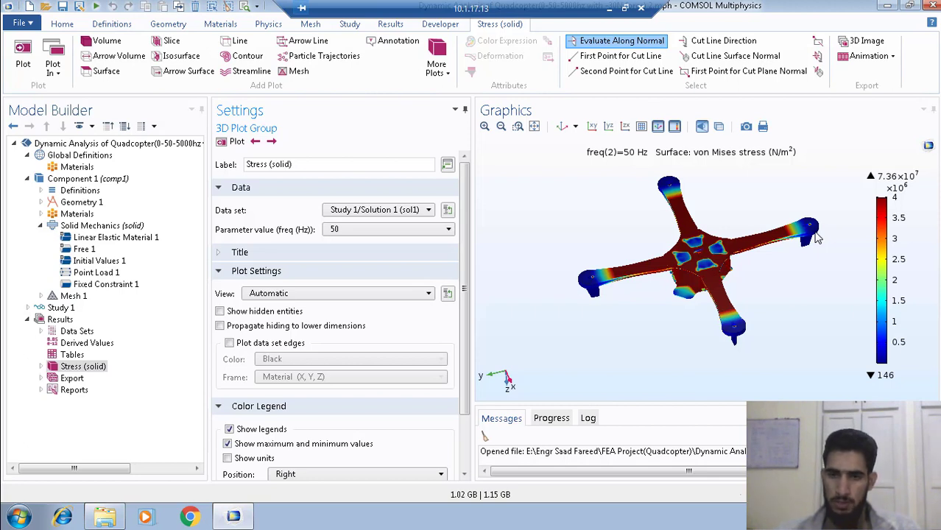
{"action": "left_click", "coordinate": [274, 144]}
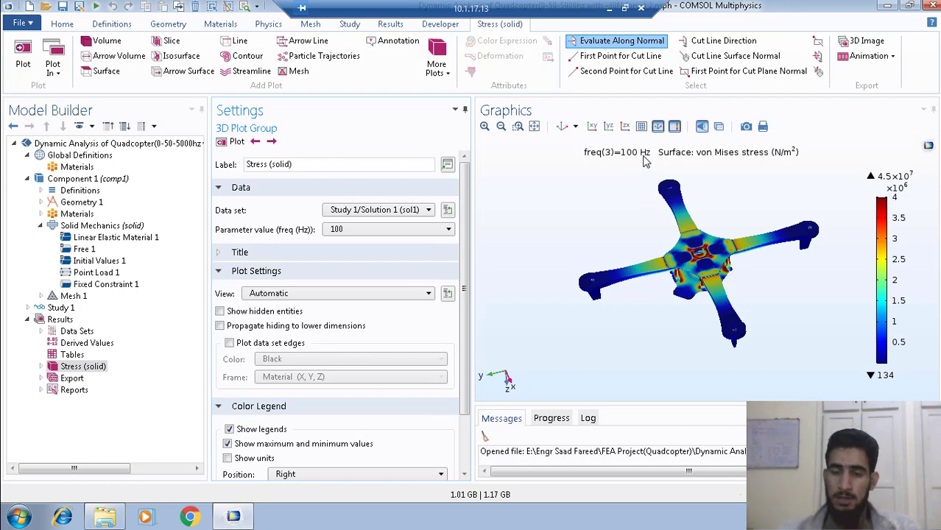
{"action": "left_click", "coordinate": [272, 143]}
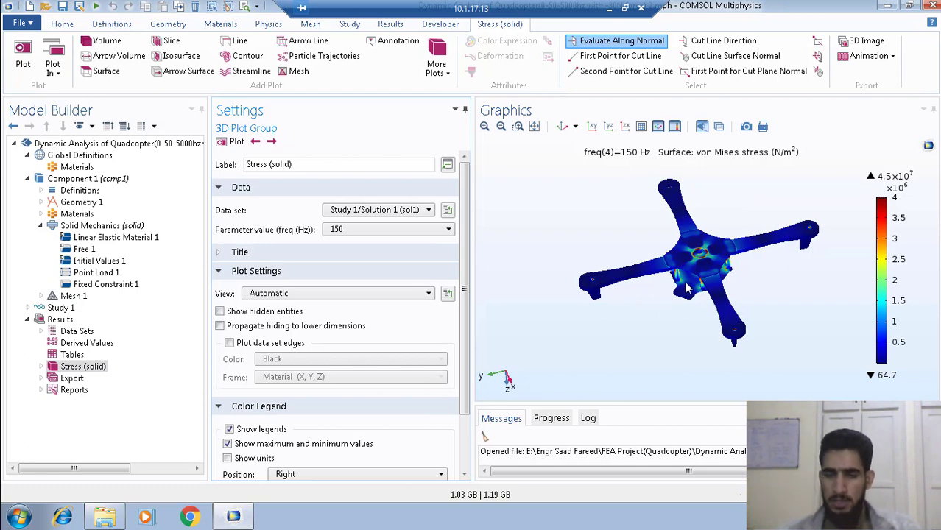
{"action": "left_click", "coordinate": [271, 141]}
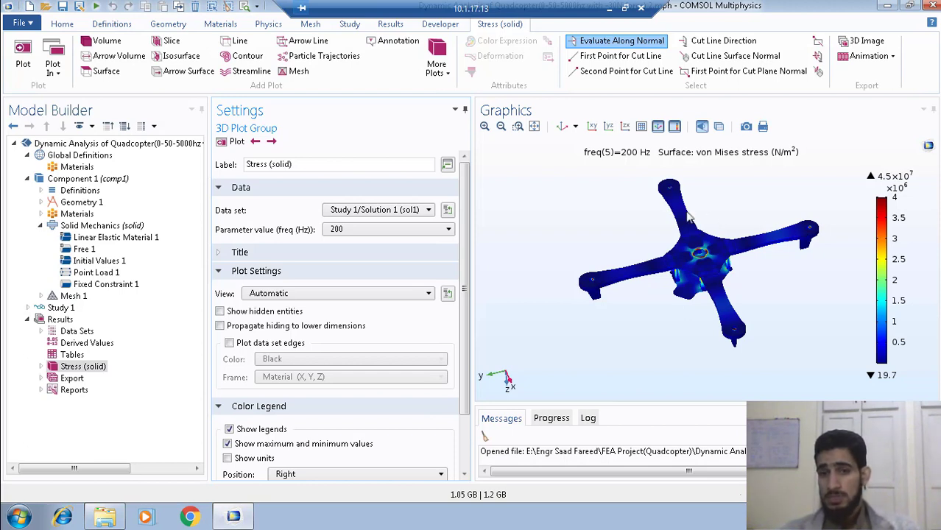
Plot the von Mises stress at 250, 300 and 350 Hz, and examine the 350 Hz result from below and above.
{"action": "left_click", "coordinate": [271, 142]}
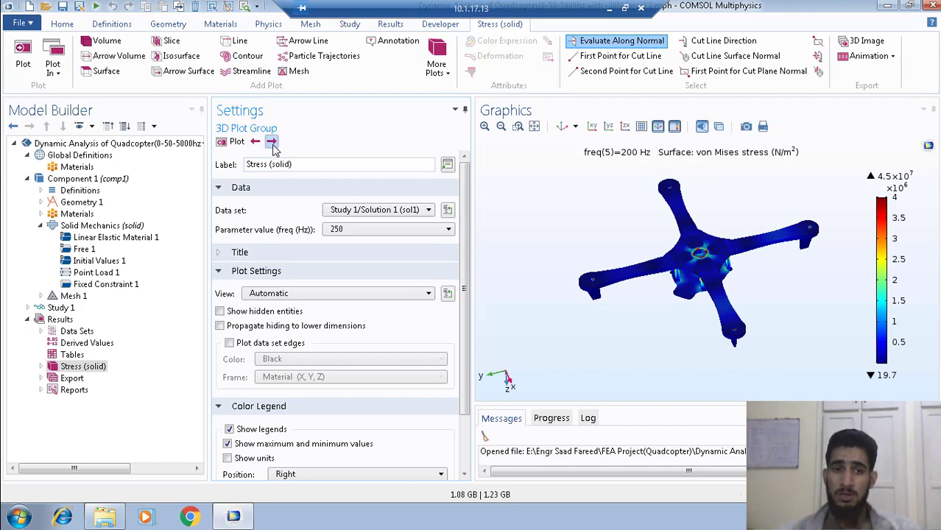
{"action": "left_click", "coordinate": [271, 142]}
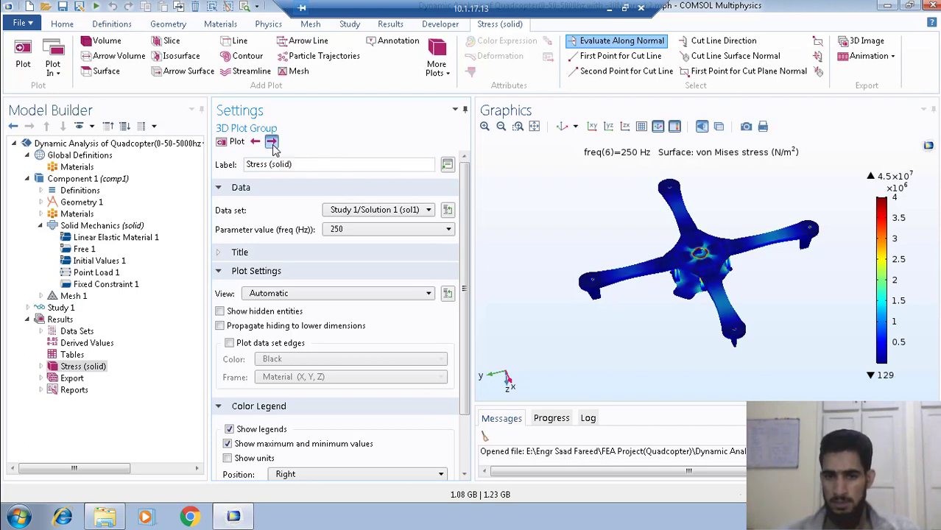
{"action": "left_click", "coordinate": [271, 142]}
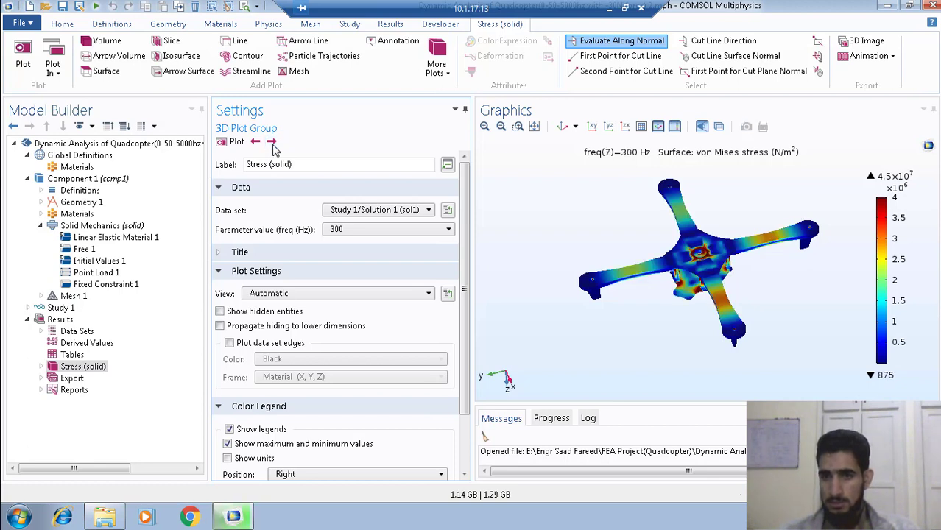
{"action": "left_click", "coordinate": [254, 142]}
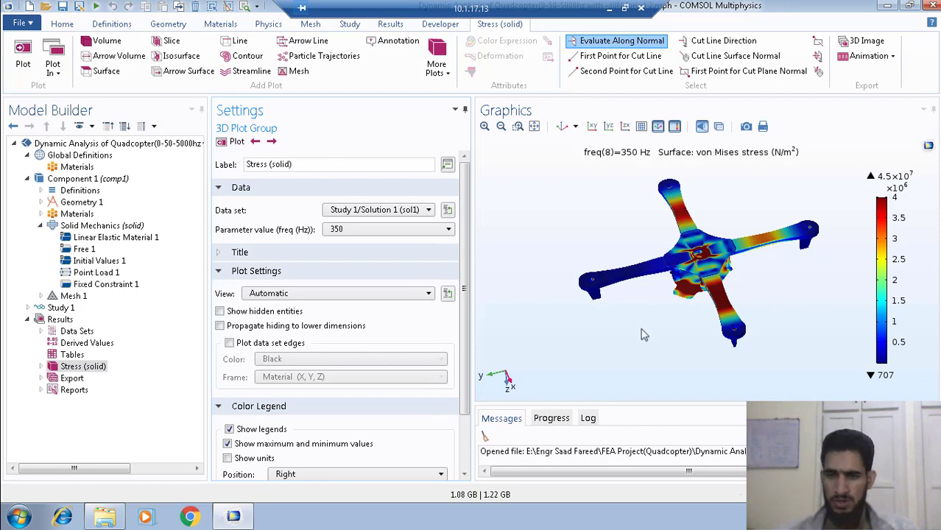
{"action": "left_click_drag", "start_coordinate": [647, 347], "coordinate": [681, 256]}
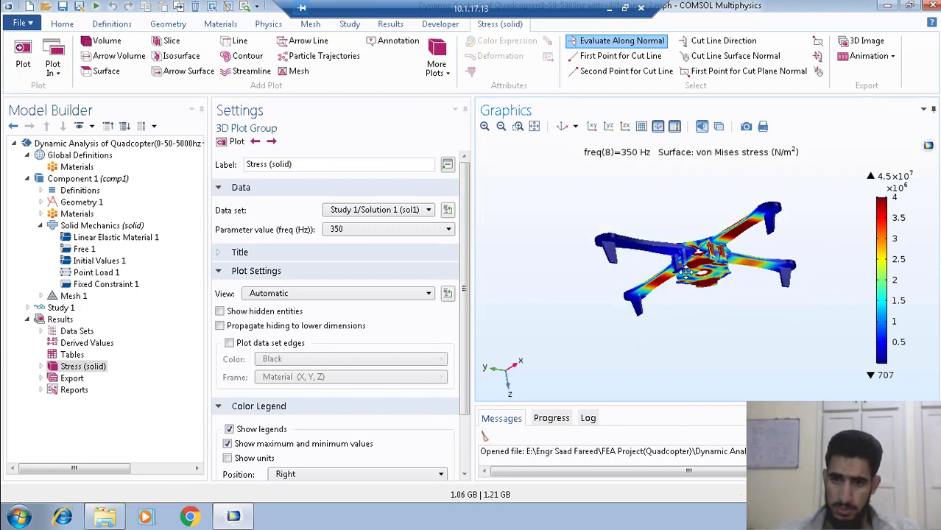
{"action": "left_click_drag", "start_coordinate": [688, 271], "coordinate": [692, 307]}
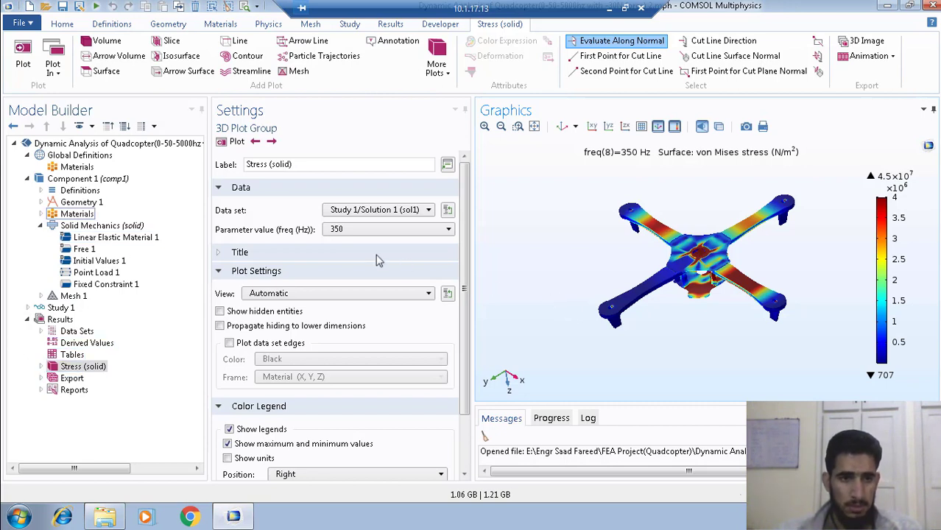
Open the Component 1 settings and check which CAD programs LiveLink can connect to.
{"action": "left_click", "coordinate": [81, 179]}
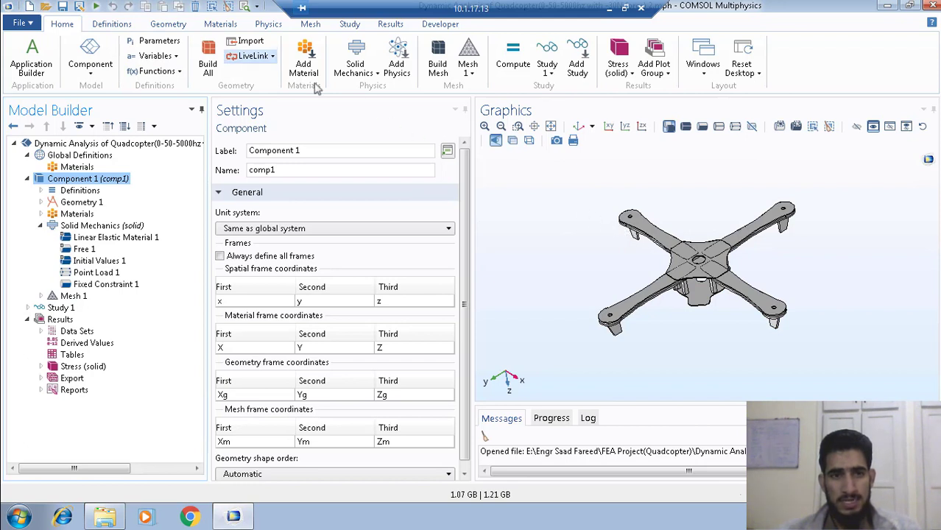
{"action": "left_click", "coordinate": [254, 57]}
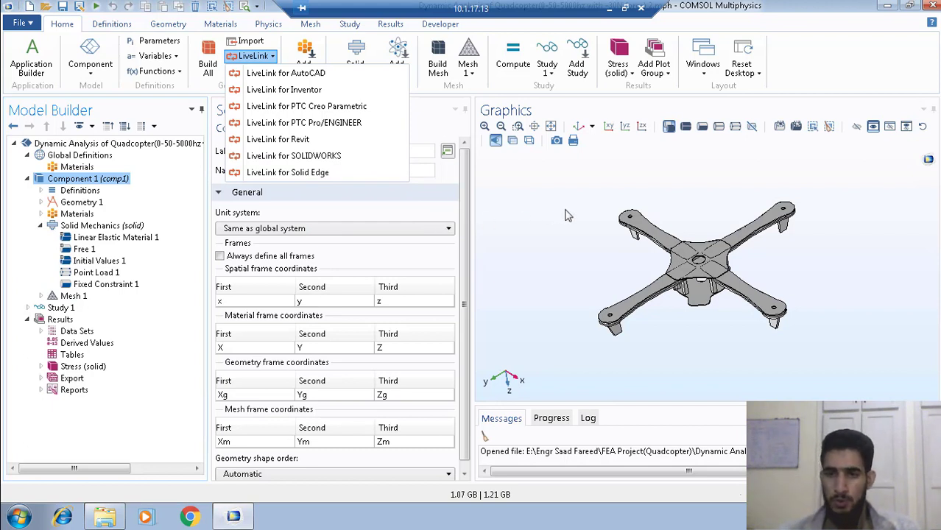
{"action": "key", "text": "Escape"}
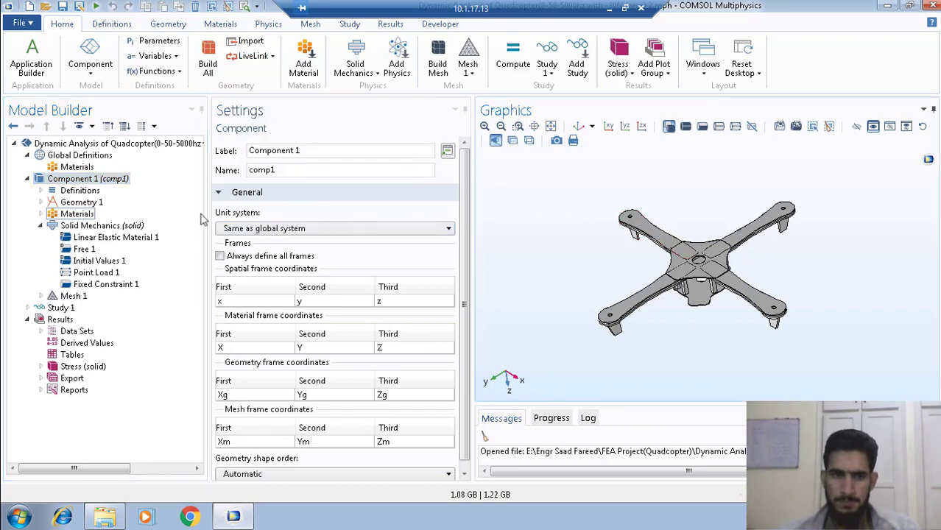
Review the component's materials, open the nylon 66 33% glass fill (Zytel 70G33L) material, and make more room for its full name.
{"action": "left_click", "coordinate": [70, 214]}
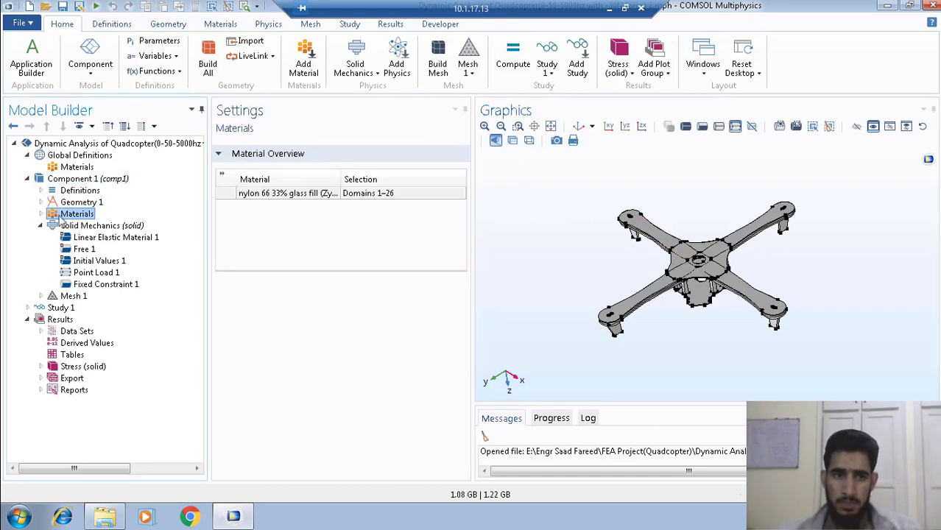
{"action": "left_click", "coordinate": [41, 213]}
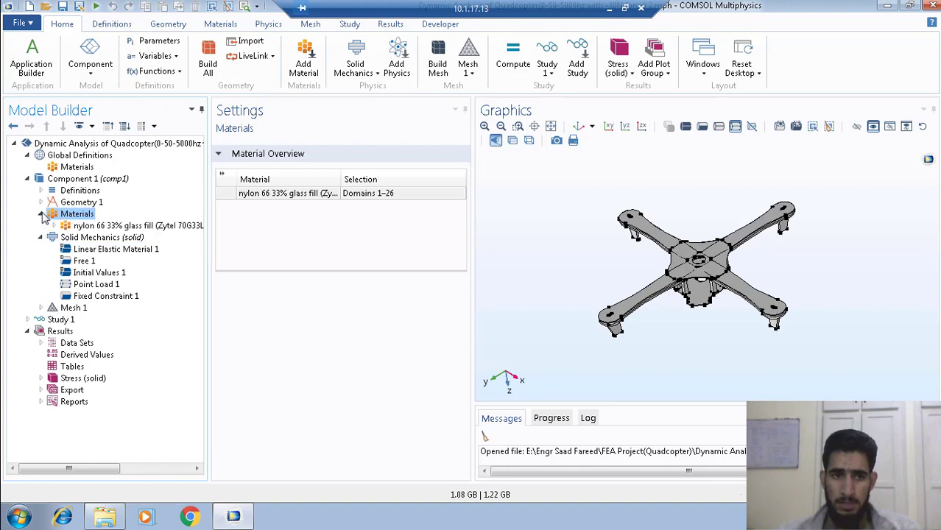
{"action": "left_click", "coordinate": [82, 227]}
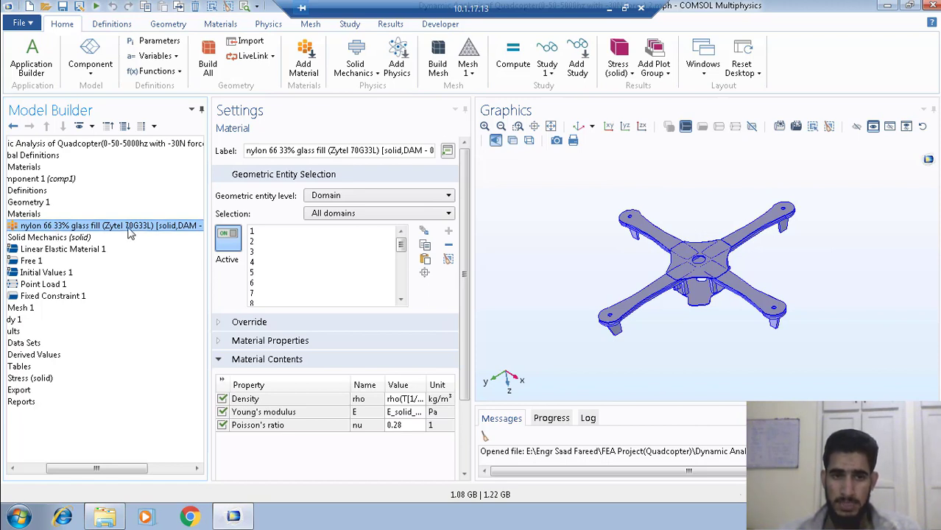
{"action": "left_click_drag", "start_coordinate": [210, 255], "coordinate": [244, 258]}
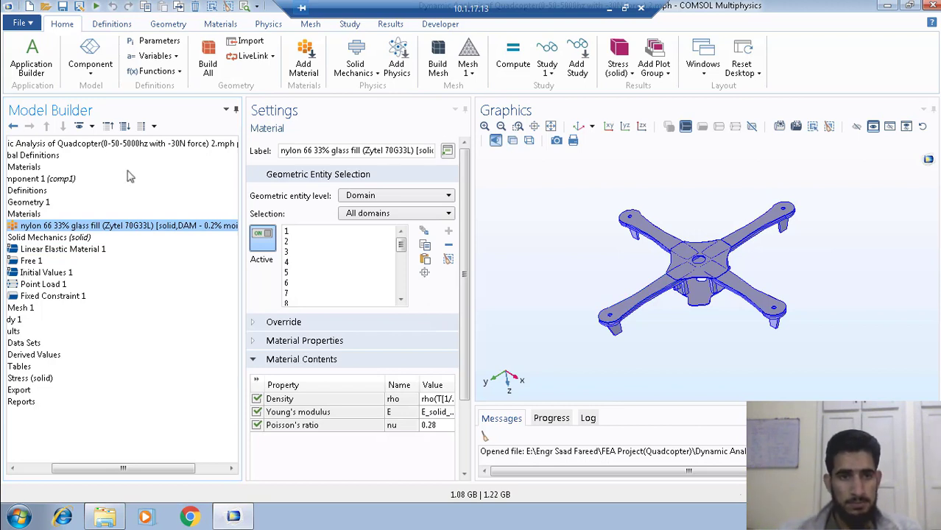
Review the Solid Mechanics domain selection by highlighting domains 25 and 26, and open the Linear Elastic Material 1 settings.
{"action": "left_click", "coordinate": [31, 237]}
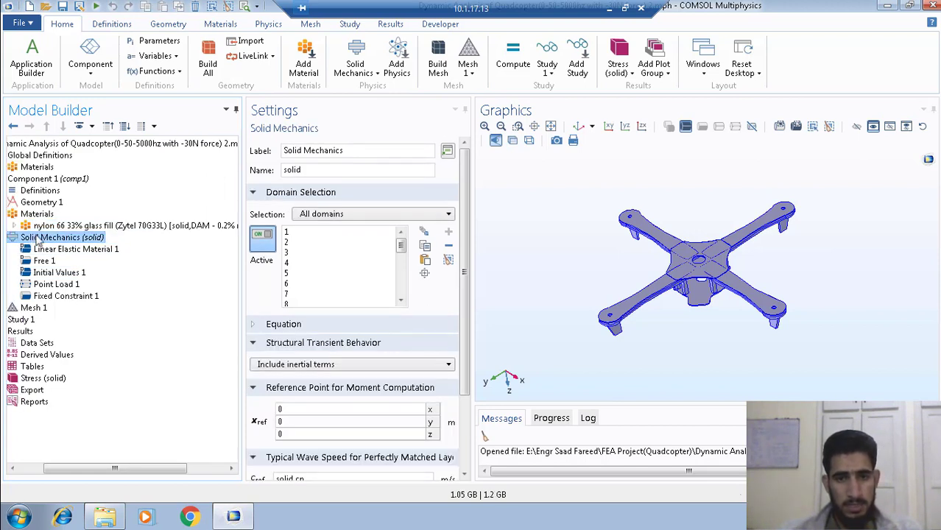
{"action": "scroll", "coordinate": [324, 284], "scroll_direction": "down", "scroll_amount": 3}
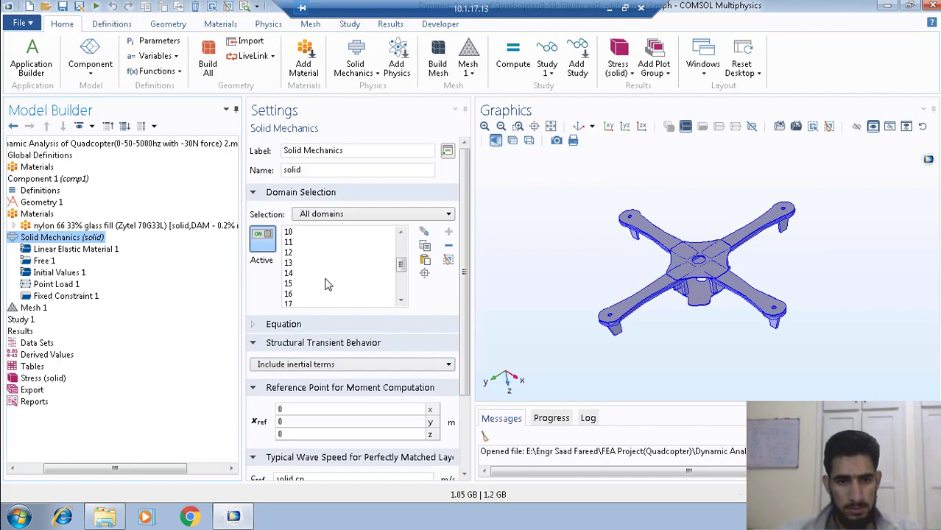
{"action": "scroll", "coordinate": [328, 285], "scroll_direction": "down", "scroll_amount": 3}
{"action": "left_click", "coordinate": [327, 285]}
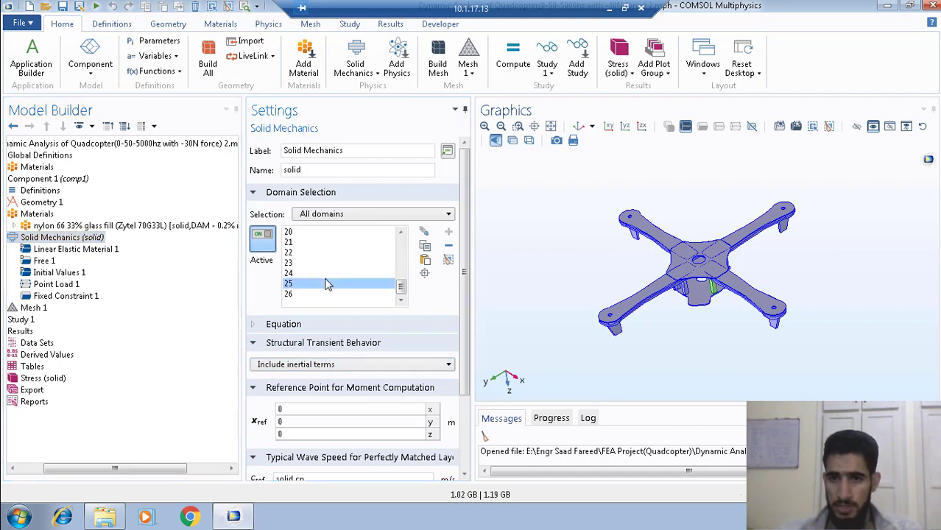
{"action": "left_click", "coordinate": [302, 297]}
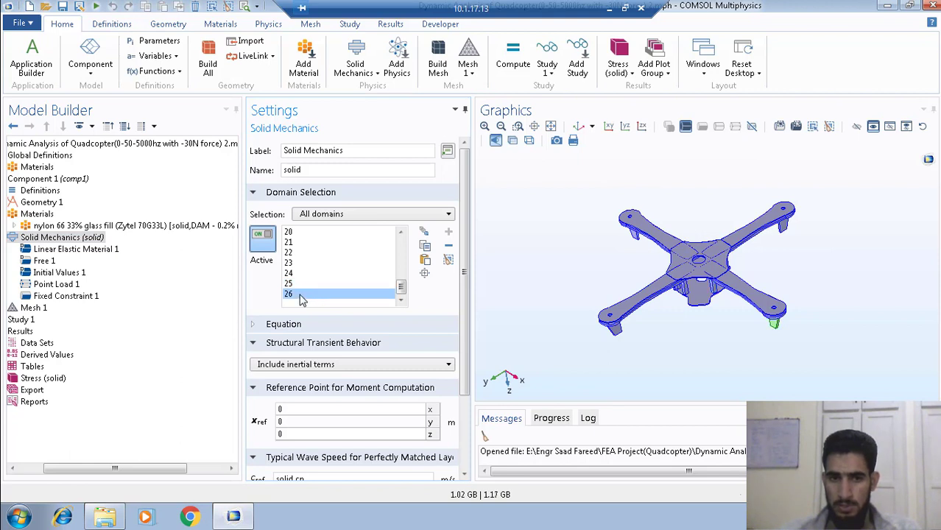
{"action": "left_click", "coordinate": [44, 254]}
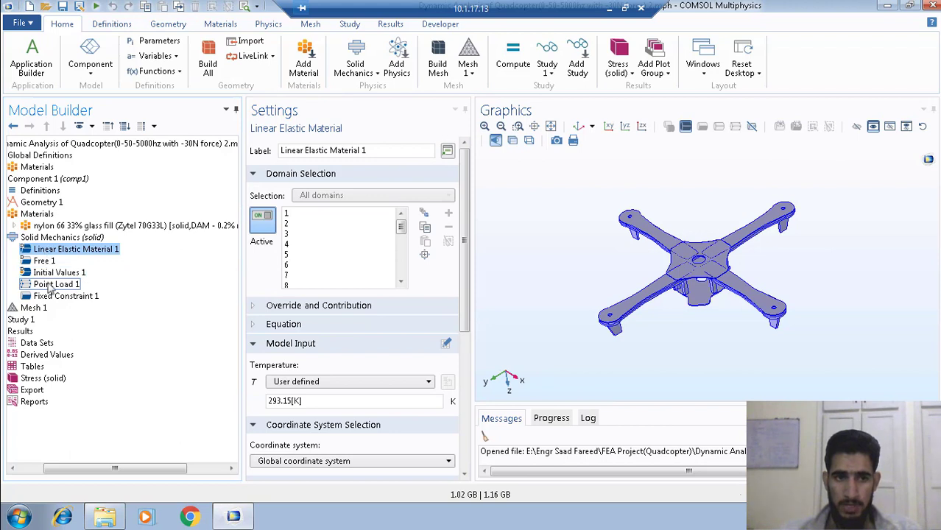
Examine Point Load 1's loaded arm-tip points and z-direction force, and open the Fixed Constraint 1 settings.
{"action": "left_click", "coordinate": [53, 284]}
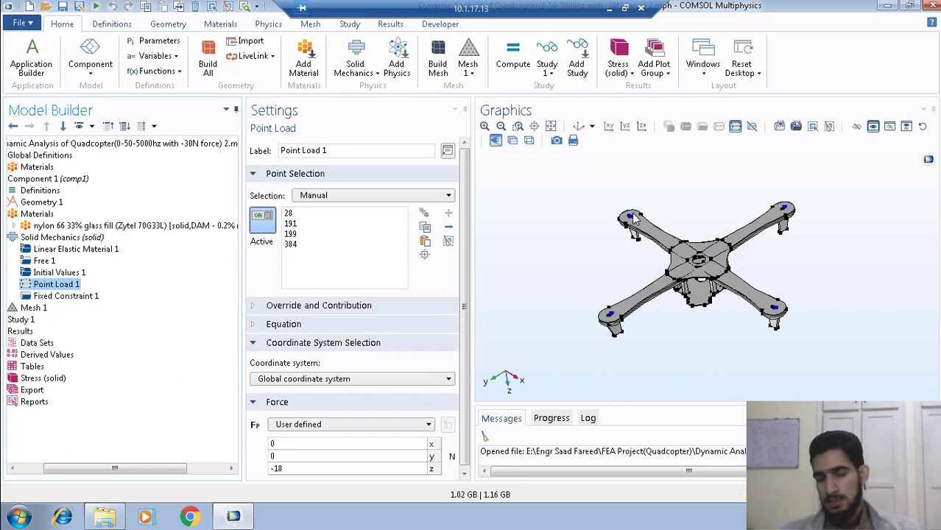
{"action": "scroll", "coordinate": [464, 317], "scroll_direction": "down", "scroll_amount": 1}
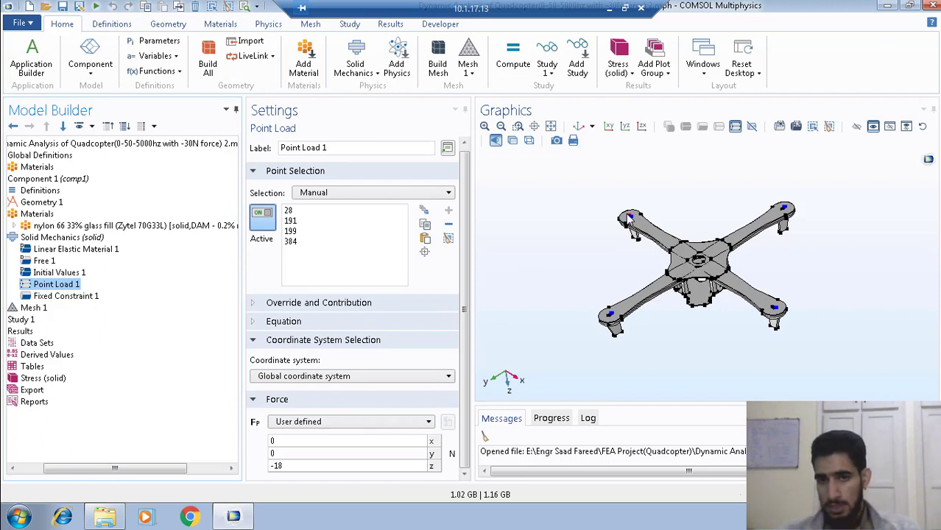
{"action": "left_click", "coordinate": [325, 469]}
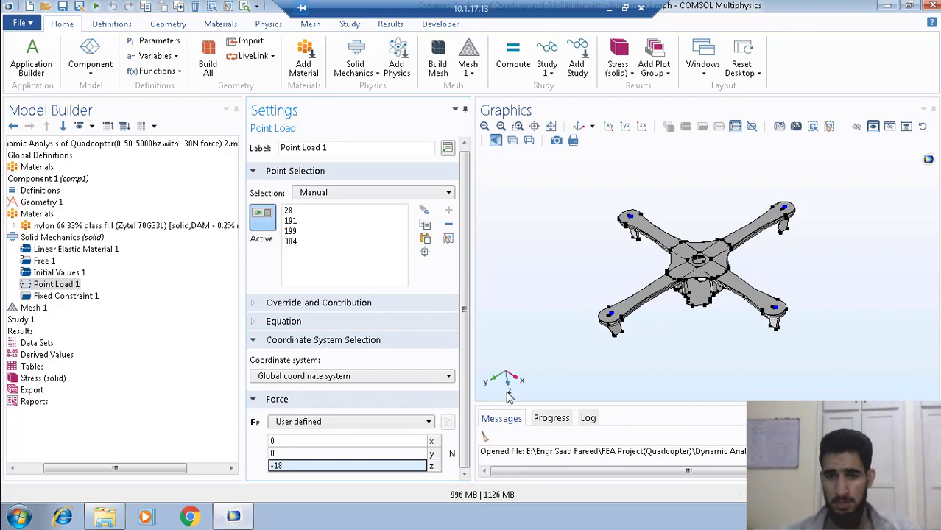
{"action": "left_click", "coordinate": [64, 297]}
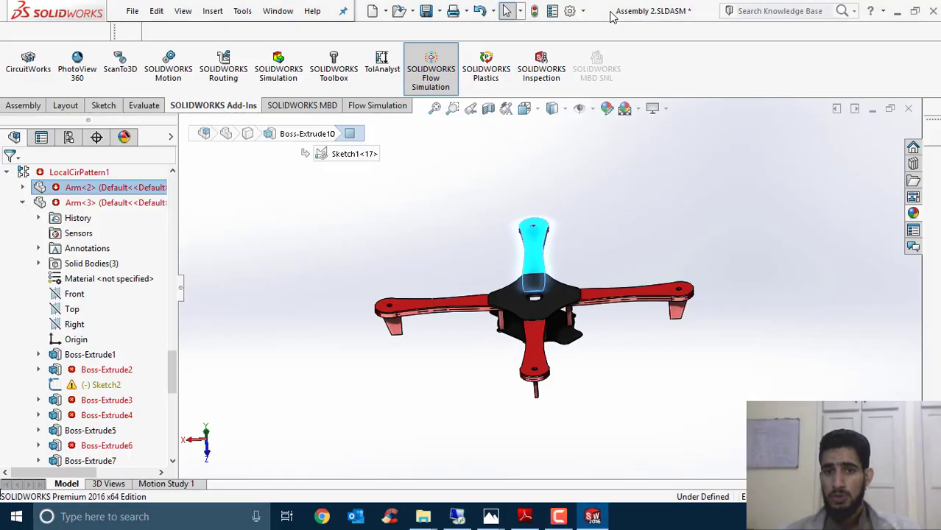
Switch to Photos to look at the lab picture of the quadcopter on its test stand, and minimize it.
{"action": "left_click", "coordinate": [490, 516]}
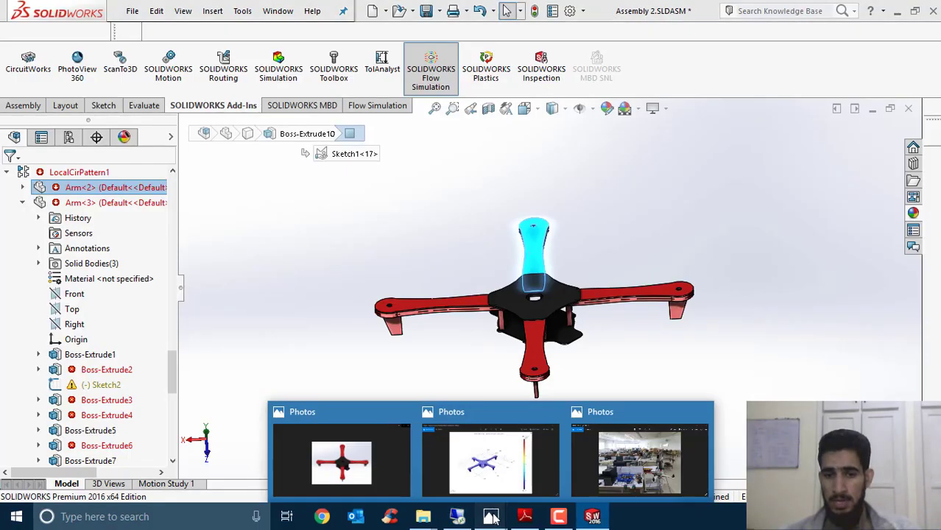
{"action": "left_click", "coordinate": [661, 464]}
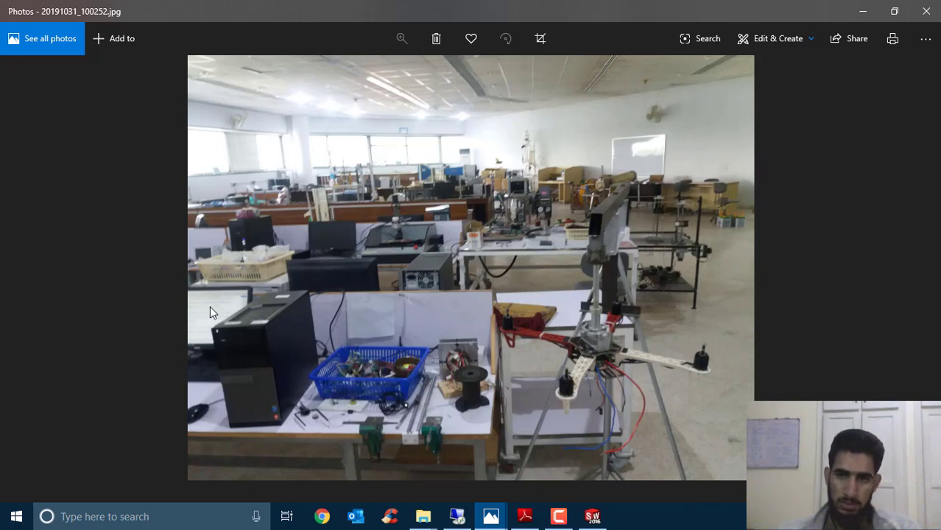
{"action": "left_click", "coordinate": [859, 9]}
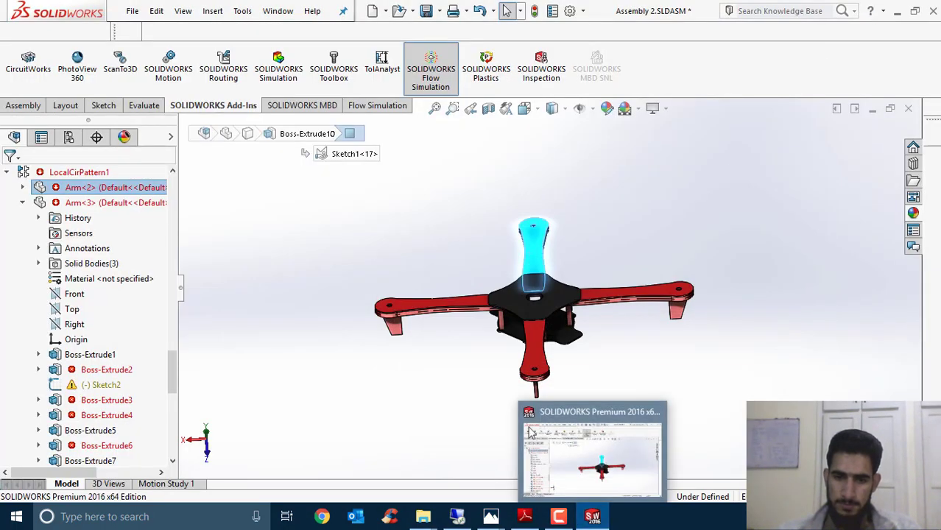
Switch back to COMSOL and examine Fixed Constraint 1's boundaries around the holes in the two center plates.
{"action": "left_click", "coordinate": [563, 411]}
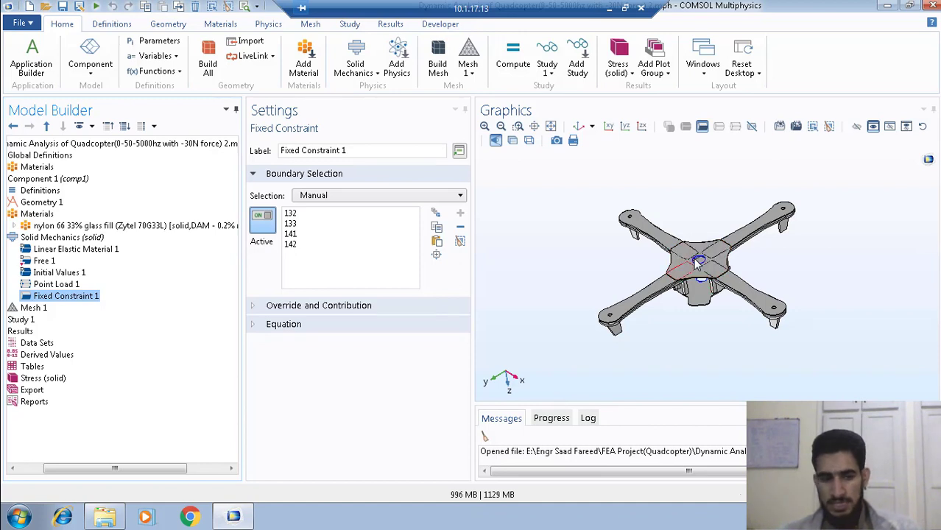
{"action": "left_click", "coordinate": [485, 125]}
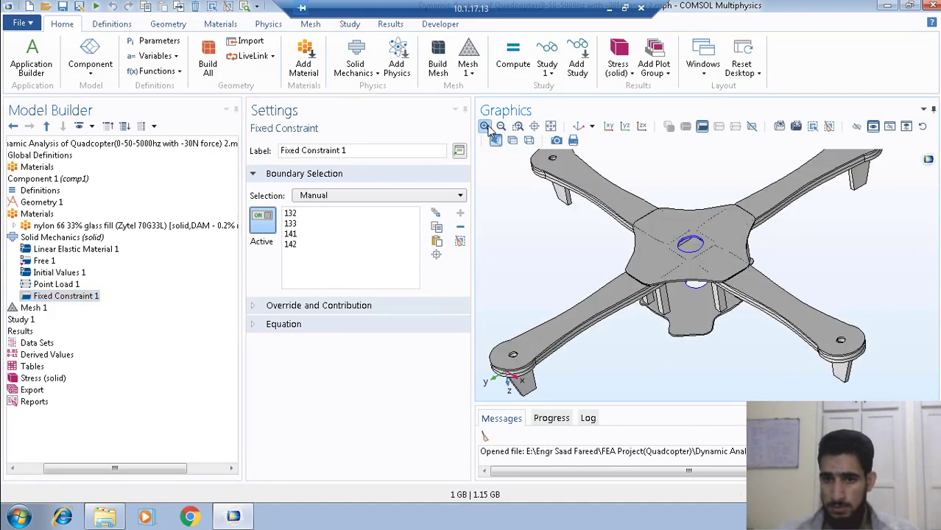
{"action": "left_click", "coordinate": [485, 125]}
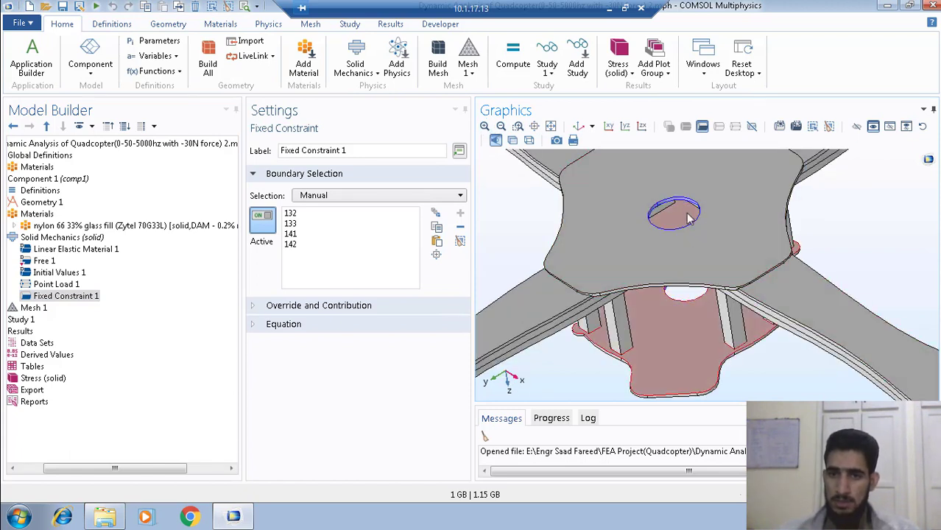
{"action": "scroll", "coordinate": [696, 306], "scroll_direction": "down", "scroll_amount": 2}
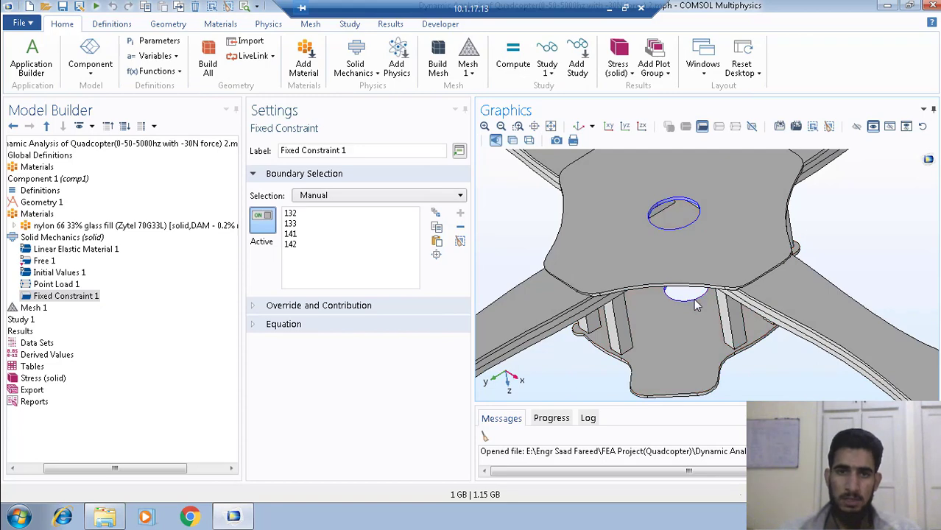
{"action": "left_click", "coordinate": [501, 126]}
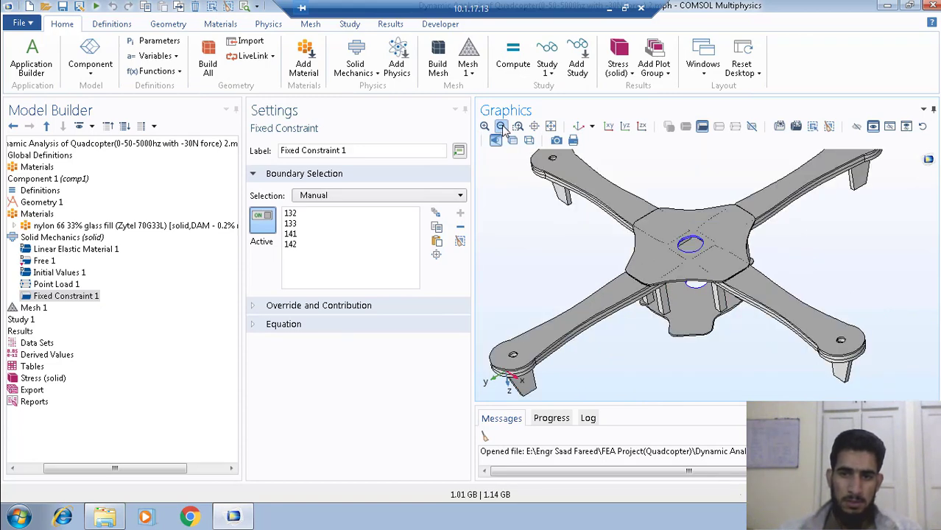
Open the Mesh 1 settings and examine the mesh elements around the frame's center plates up close.
{"action": "left_click", "coordinate": [33, 308]}
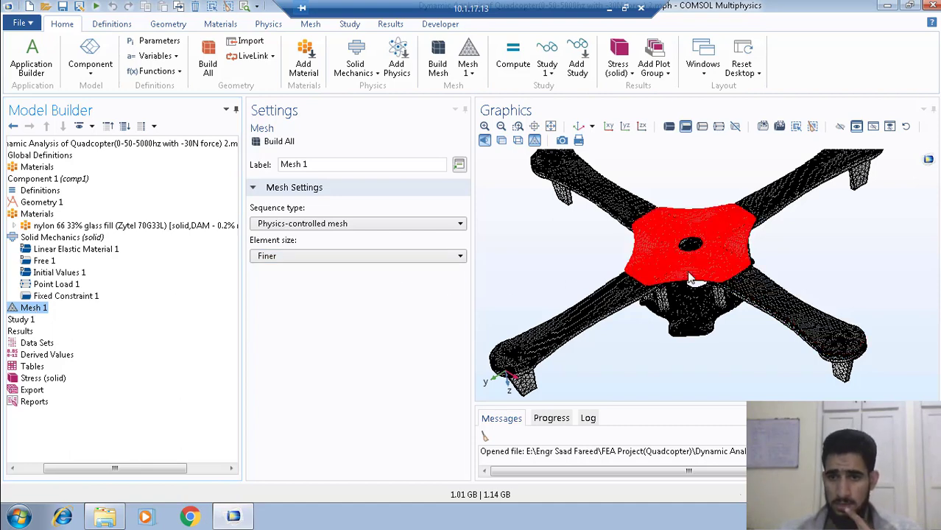
{"action": "left_click", "coordinate": [485, 127]}
{"action": "left_click", "coordinate": [485, 127]}
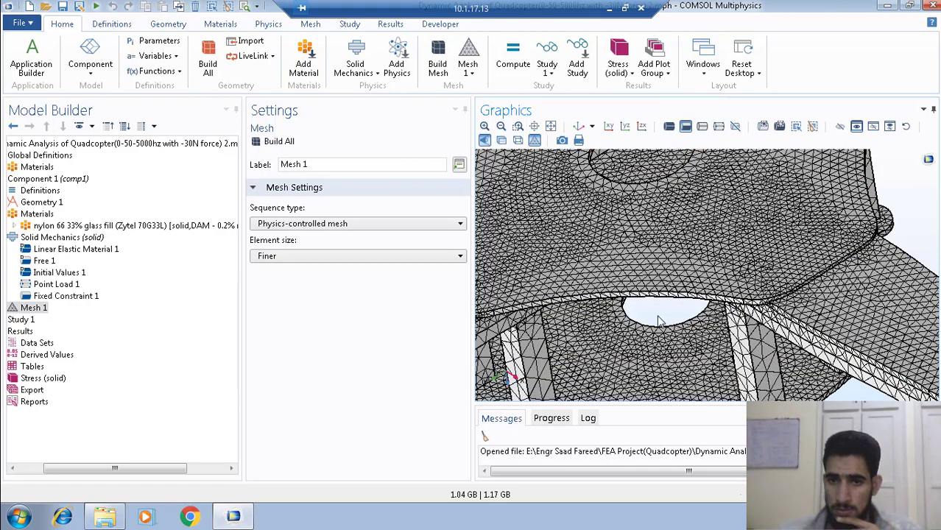
{"action": "middle_click_drag", "start_coordinate": [659, 316], "coordinate": [659, 321]}
{"action": "right_click_drag", "start_coordinate": [660, 321], "coordinate": [675, 297]}
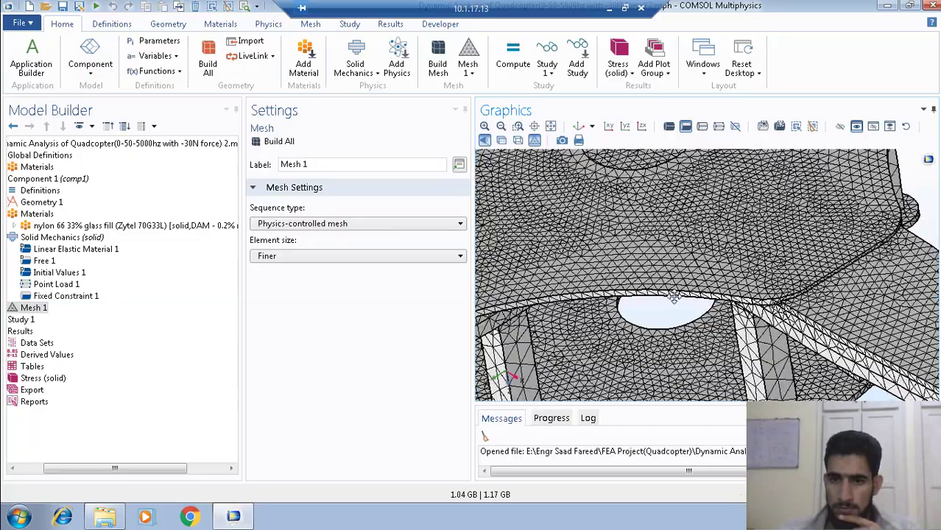
{"action": "left_click_drag", "start_coordinate": [675, 297], "coordinate": [728, 311]}
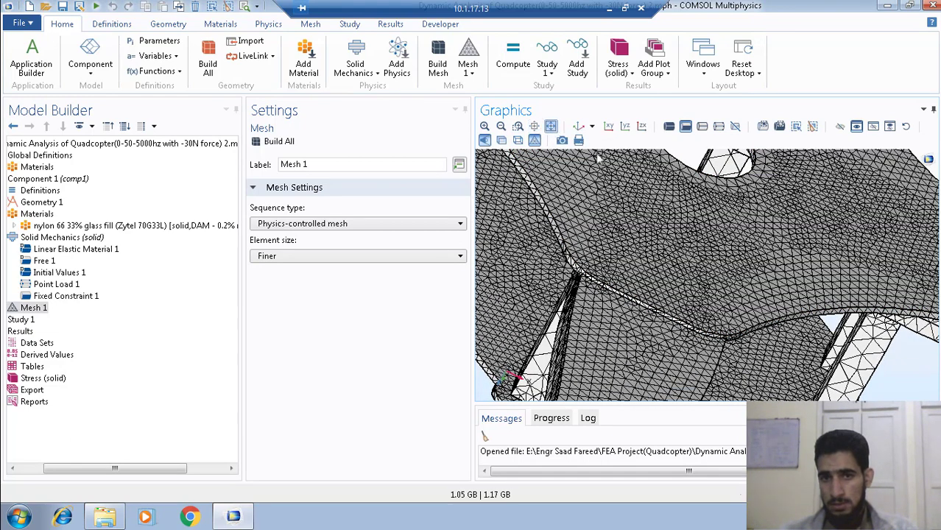
Examine the whole frame's mesh from the side and inspect the support columns and lower plate hole up close.
{"action": "left_click", "coordinate": [551, 125]}
{"action": "left_click_drag", "start_coordinate": [781, 263], "coordinate": [747, 269]}
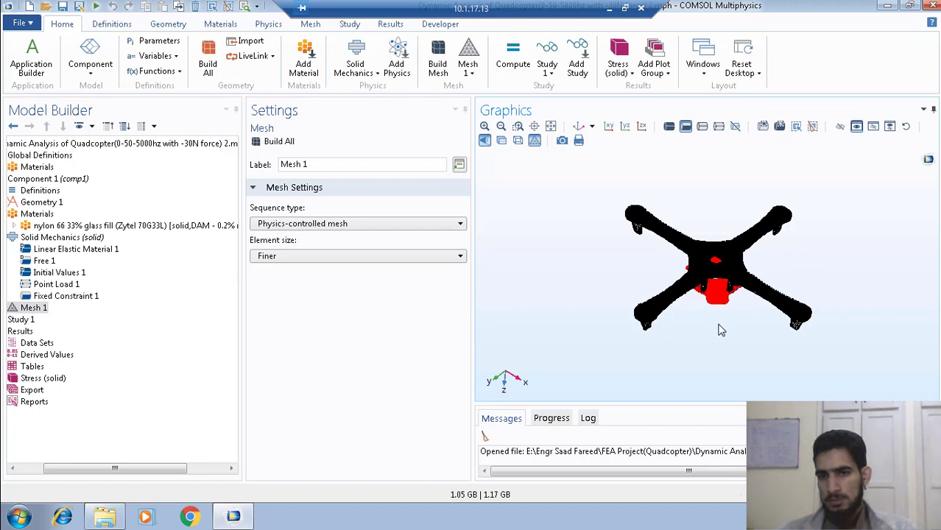
{"action": "mouse_move", "coordinate": [721, 331]}
{"action": "left_mouse_down"}
{"action": "mouse_move", "coordinate": [712, 261]}
{"action": "mouse_move", "coordinate": [730, 305]}
{"action": "mouse_move", "coordinate": [720, 340]}
{"action": "left_mouse_up"}
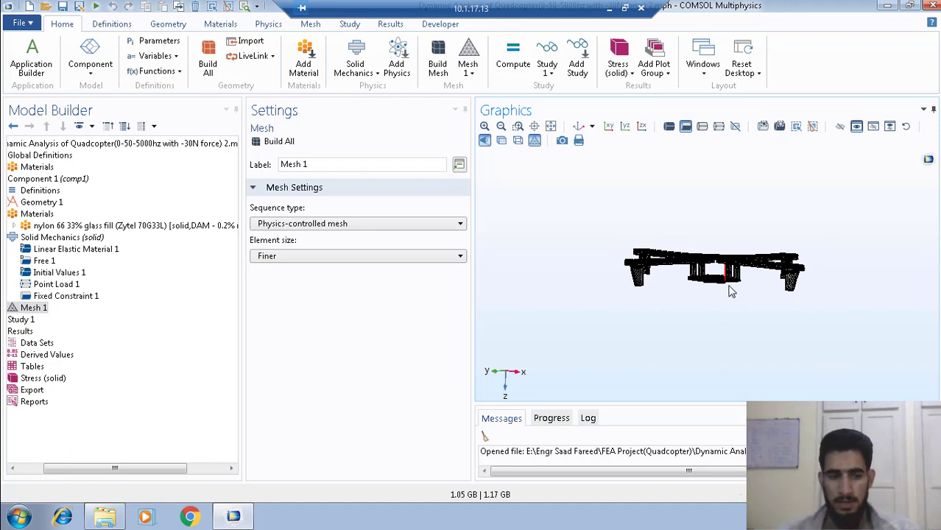
{"action": "left_click", "coordinate": [484, 126]}
{"action": "left_click", "coordinate": [484, 127]}
{"action": "left_click", "coordinate": [484, 127]}
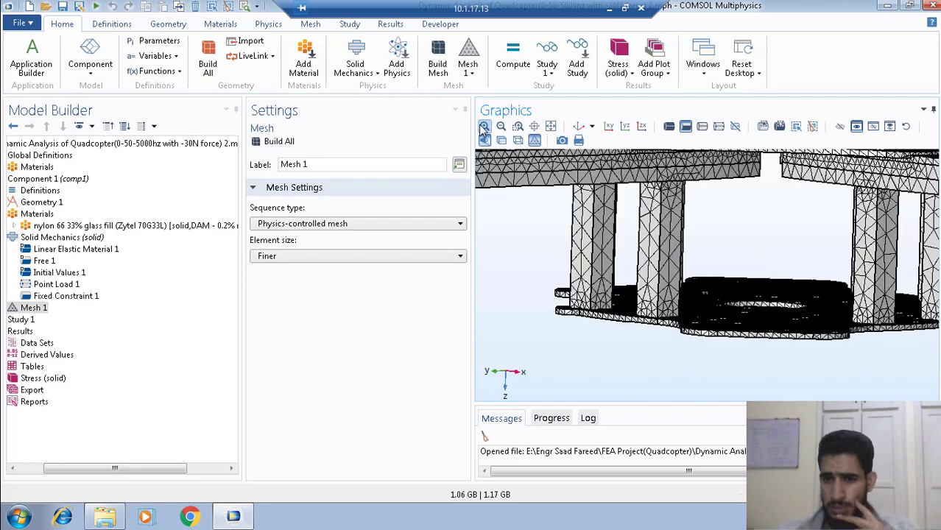
{"action": "left_click_drag", "start_coordinate": [780, 268], "coordinate": [780, 286]}
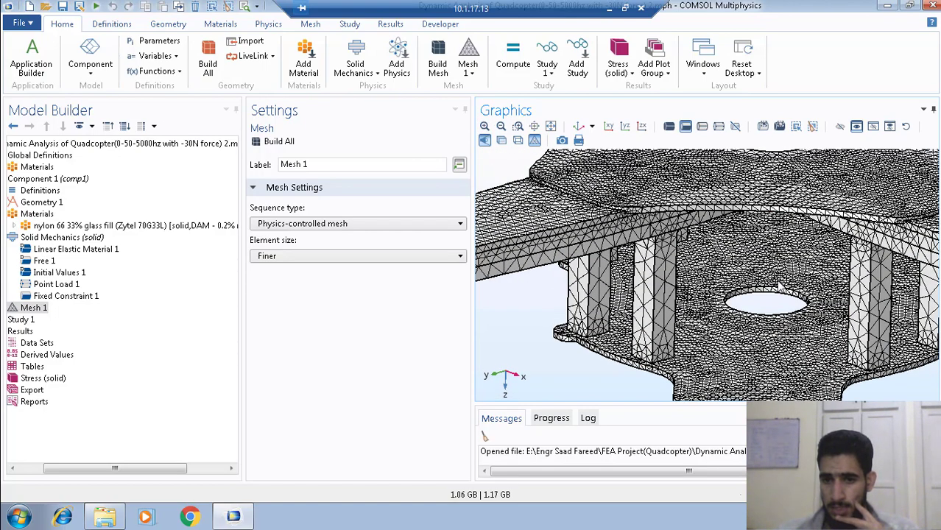
{"action": "left_click", "coordinate": [484, 127]}
{"action": "left_click", "coordinate": [484, 127]}
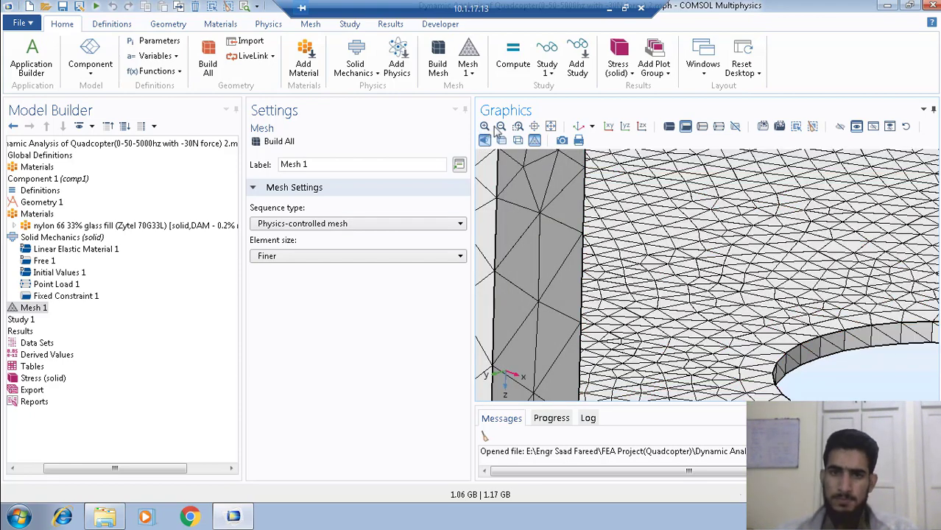
{"action": "left_click", "coordinate": [501, 127]}
{"action": "left_click", "coordinate": [501, 128]}
{"action": "left_click", "coordinate": [501, 128]}
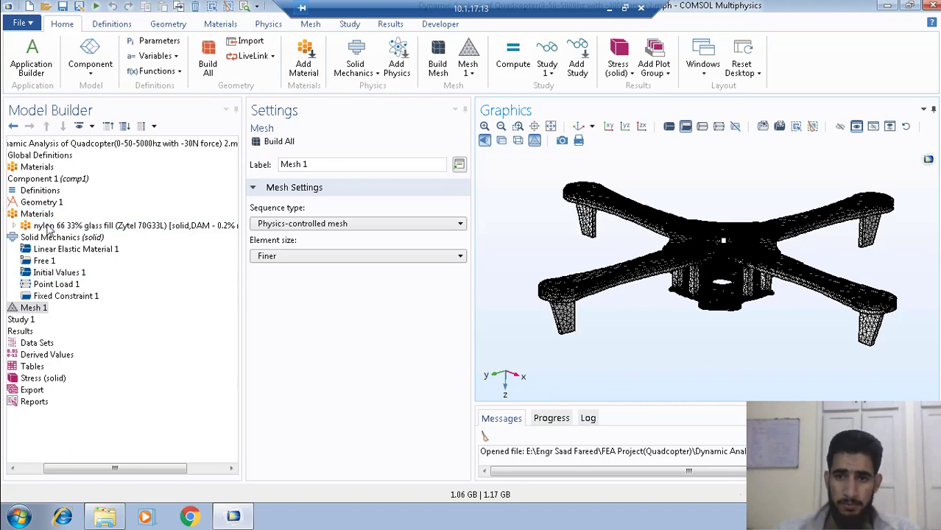
Recheck Point Load 1's loaded points and force, and open the Study 1 settings to review the computation time.
{"action": "left_click", "coordinate": [60, 274]}
{"action": "left_click", "coordinate": [57, 284]}
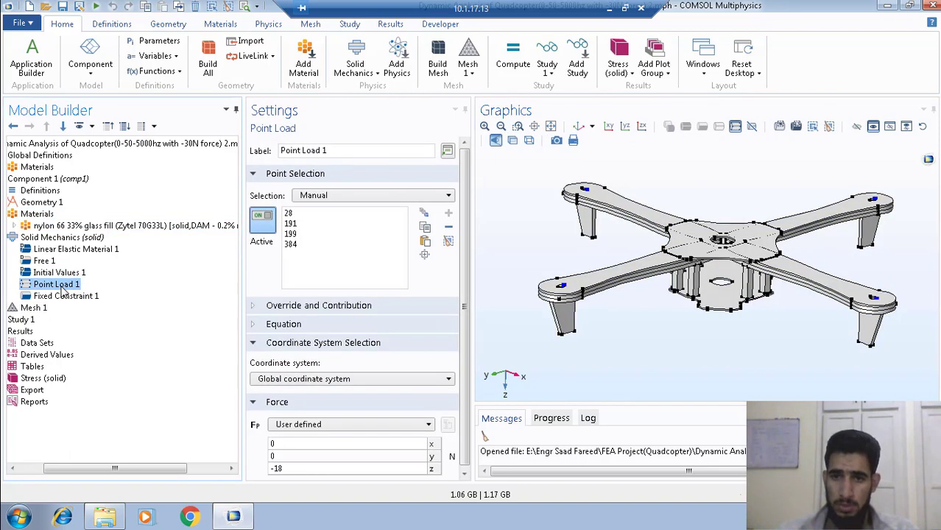
{"action": "left_click", "coordinate": [33, 320]}
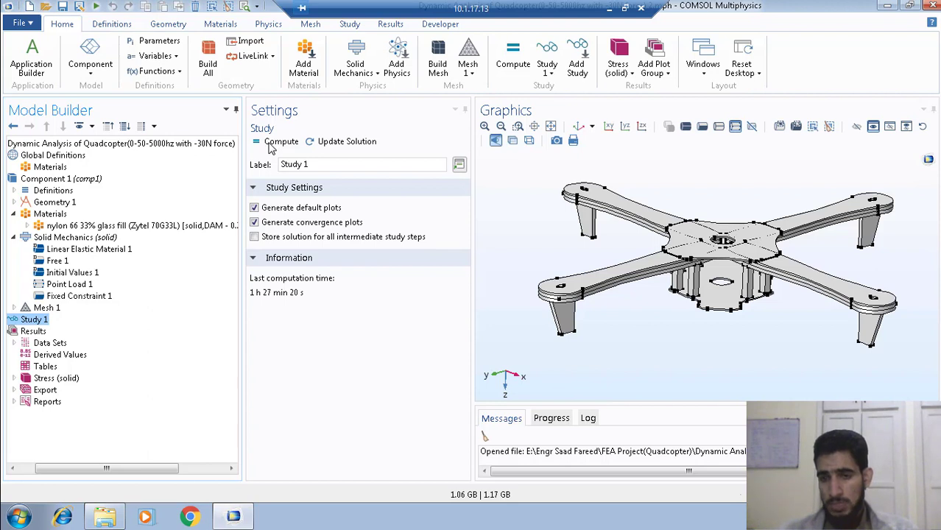
Open the Results settings and display the Stress (solid) plot group, expanding it to check its Surface 1 plot.
{"action": "left_click", "coordinate": [32, 331]}
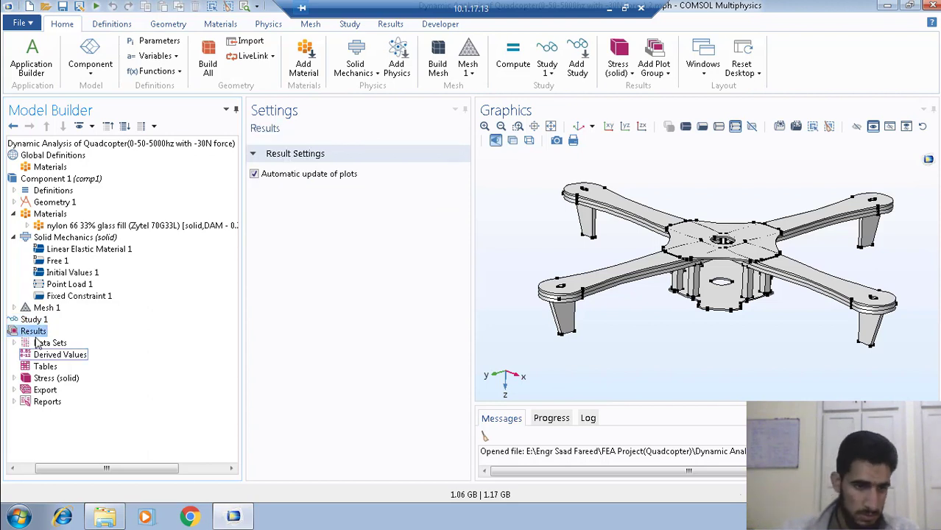
{"action": "left_click", "coordinate": [30, 379]}
{"action": "left_click", "coordinate": [14, 378]}
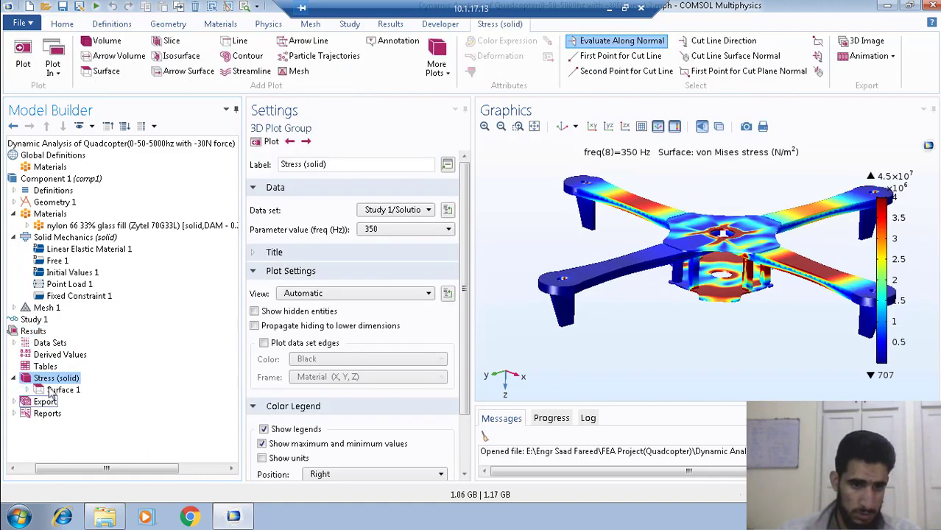
{"action": "left_click", "coordinate": [58, 389]}
{"action": "left_click", "coordinate": [53, 378]}
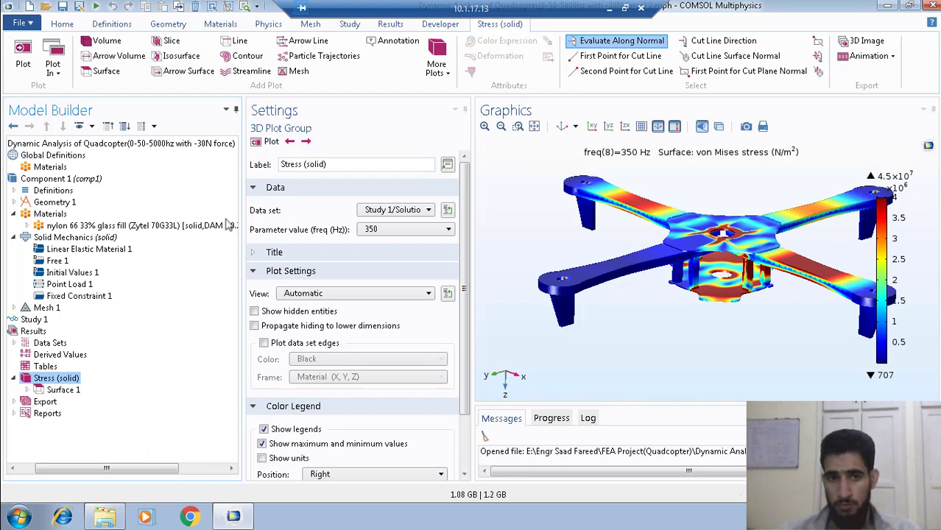
Advance the von Mises stress plot one frequency at a time to 850 Hz, comparing the stress distributions.
{"action": "left_click", "coordinate": [306, 142]}
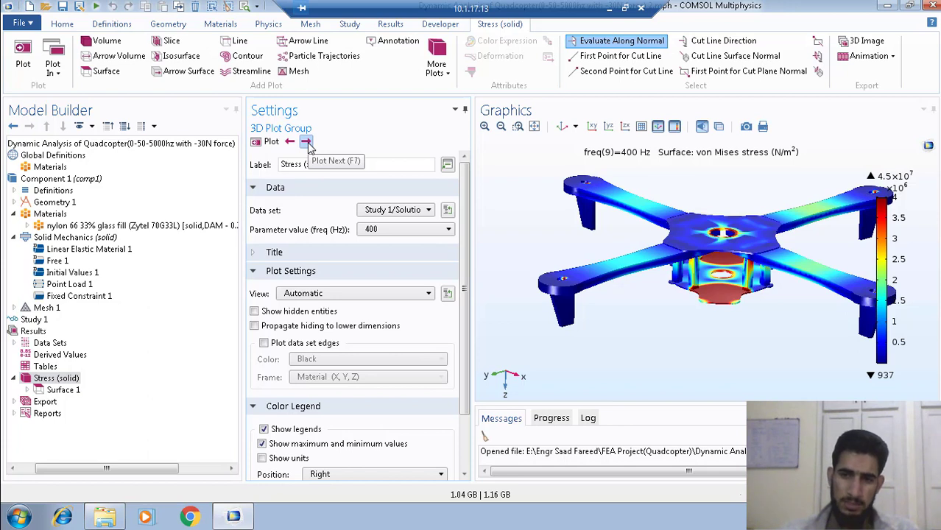
{"action": "left_click", "coordinate": [307, 142]}
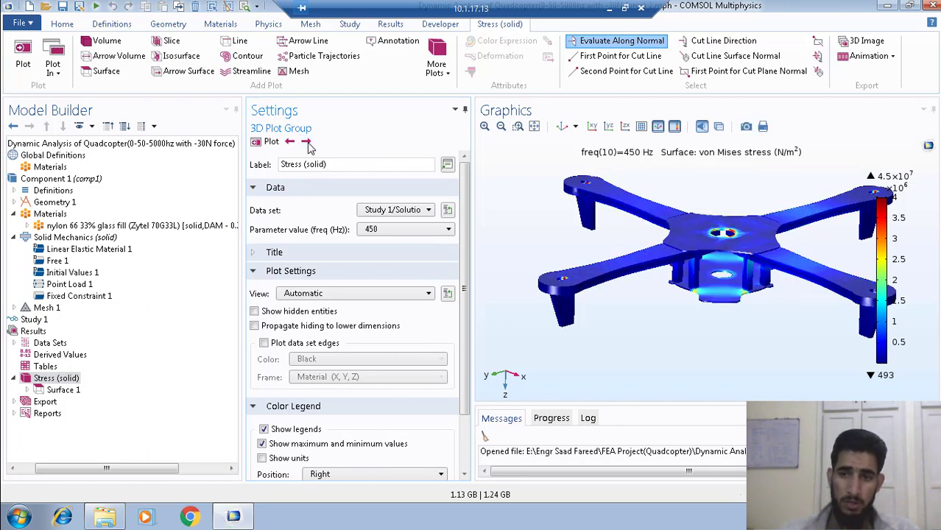
{"action": "left_click", "coordinate": [306, 142]}
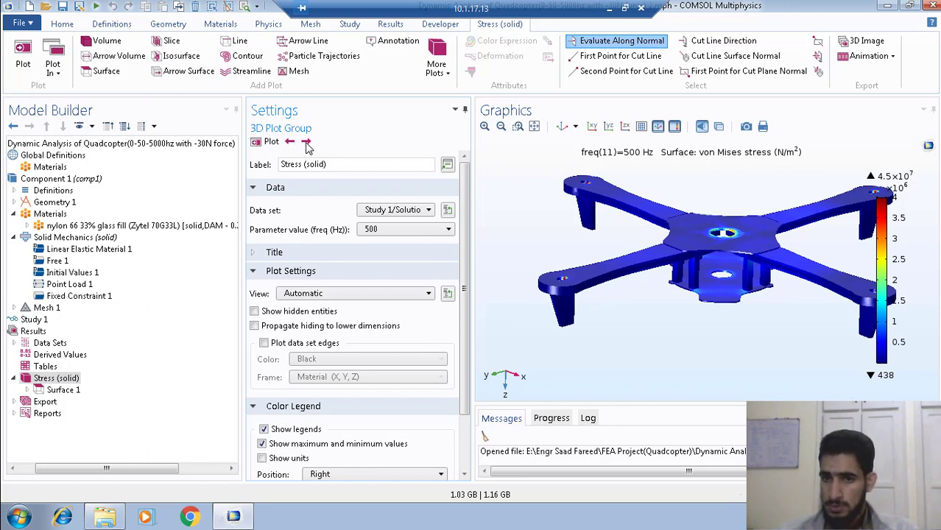
{"action": "left_click", "coordinate": [305, 145]}
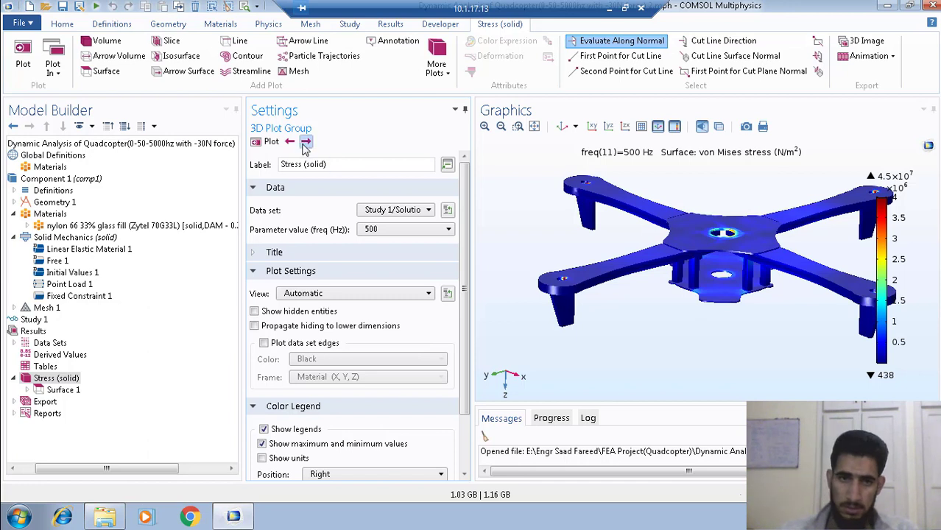
{"action": "left_click", "coordinate": [304, 143]}
{"action": "left_click", "coordinate": [305, 144]}
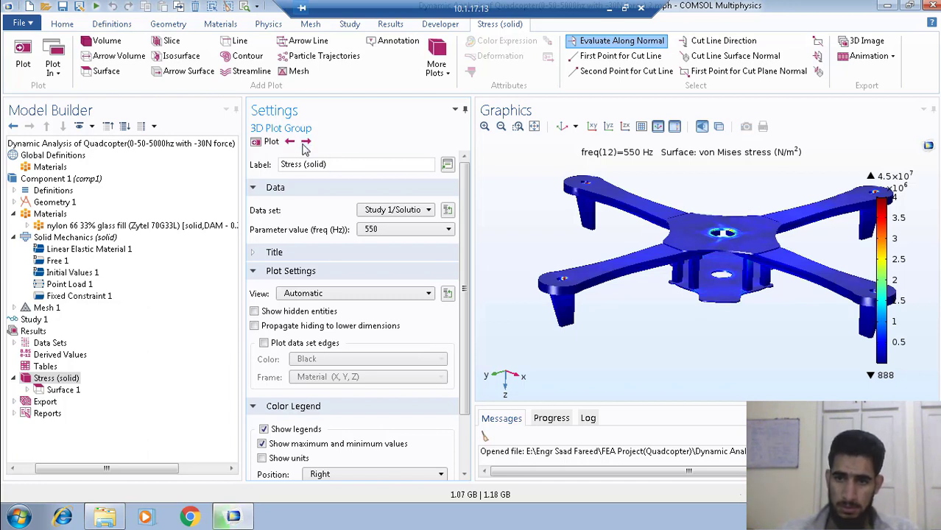
{"action": "left_click", "coordinate": [306, 143]}
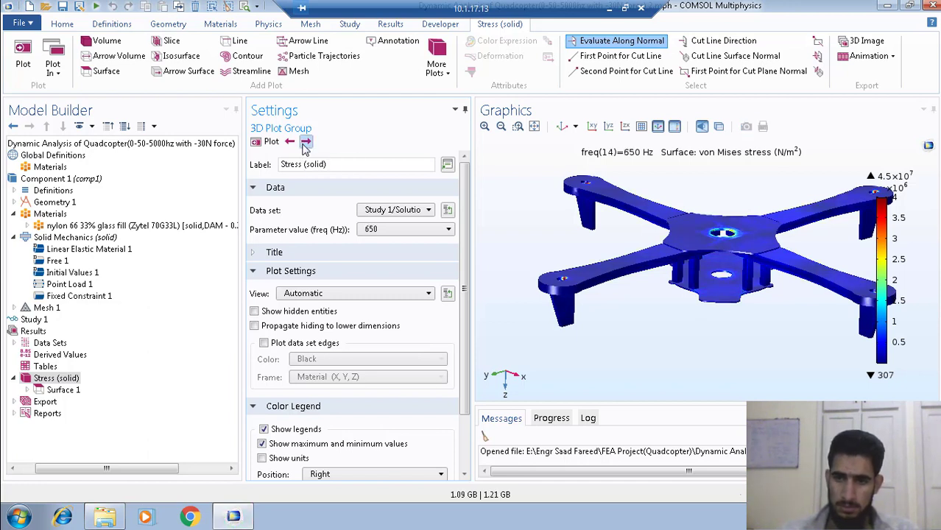
{"action": "left_click", "coordinate": [306, 144]}
{"action": "left_click", "coordinate": [305, 144]}
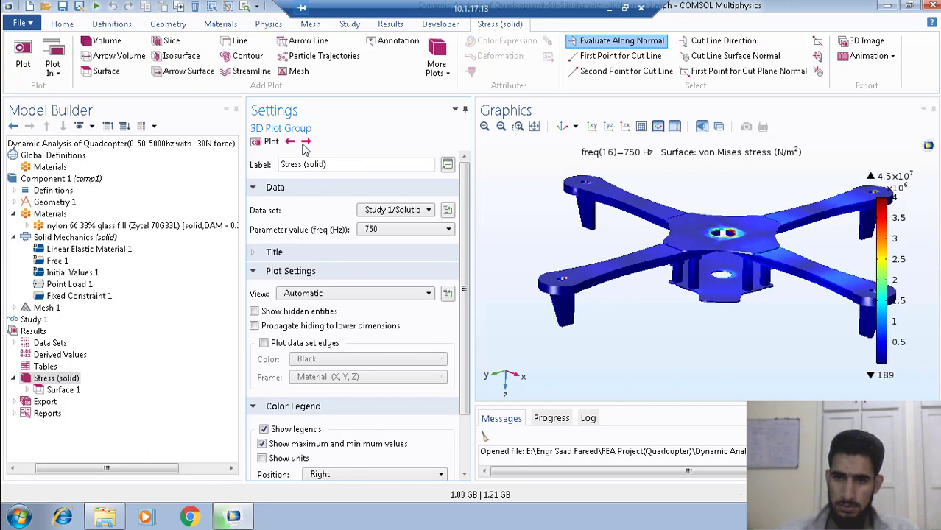
{"action": "left_click", "coordinate": [306, 144]}
{"action": "left_click", "coordinate": [305, 143]}
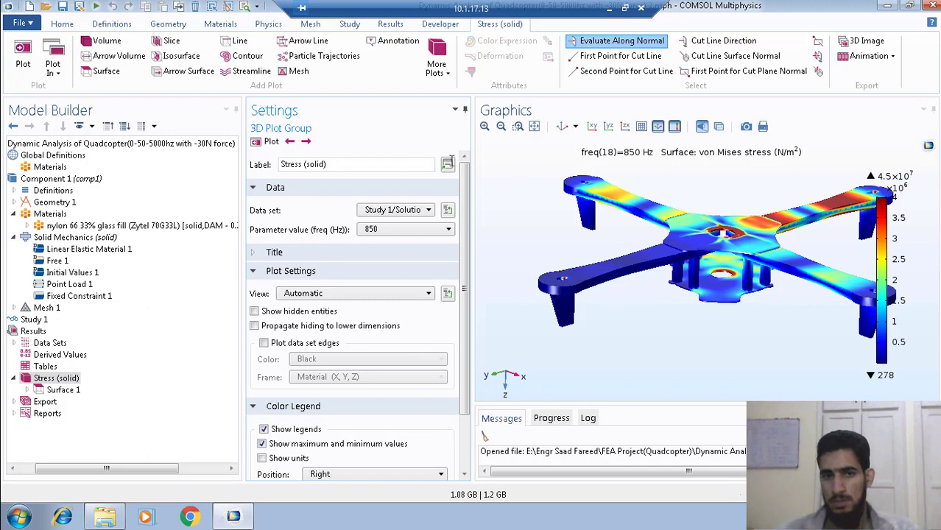
Continue advancing the von Mises stress plot through the frequencies above 850 Hz up to 1150 Hz.
{"action": "left_click", "coordinate": [308, 144]}
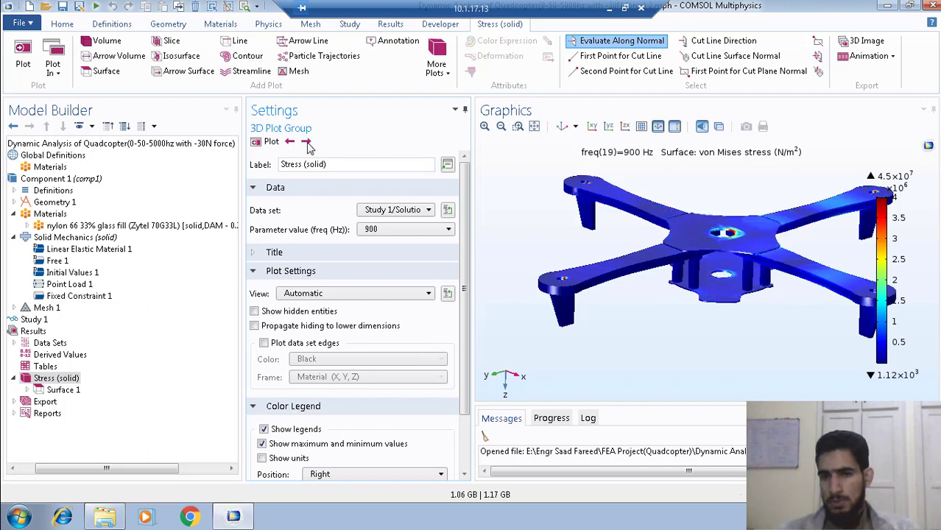
{"action": "left_click", "coordinate": [308, 145]}
{"action": "left_click", "coordinate": [308, 144]}
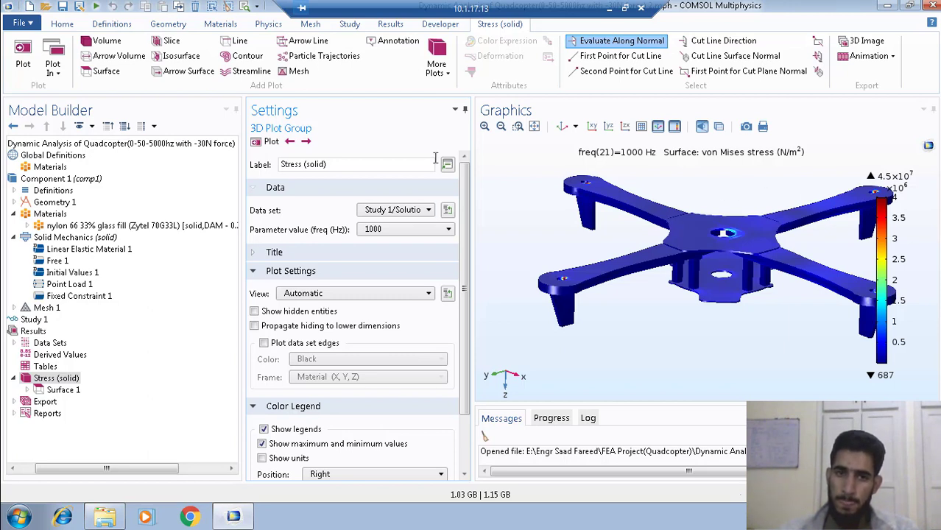
{"action": "left_click", "coordinate": [307, 143]}
{"action": "left_click", "coordinate": [308, 143]}
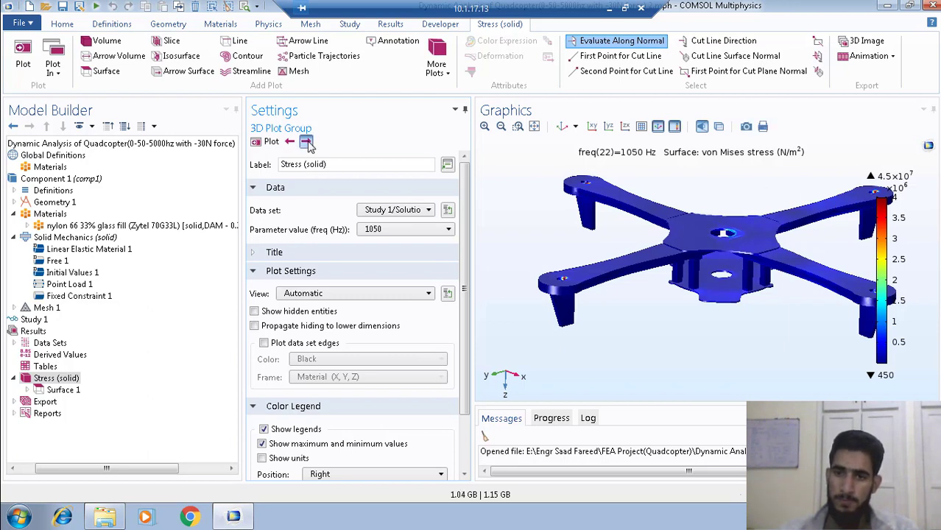
{"action": "left_click", "coordinate": [307, 143]}
{"action": "left_click", "coordinate": [307, 143]}
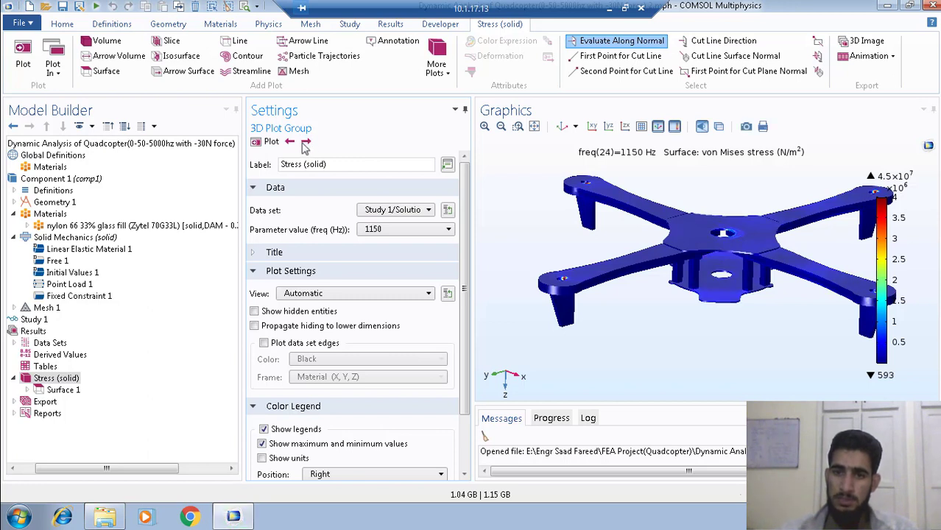
Return the von Mises stress plot to 1100 Hz, examine the lower deck from several angles, and advance the plot to 1150 Hz.
{"action": "left_click", "coordinate": [290, 142]}
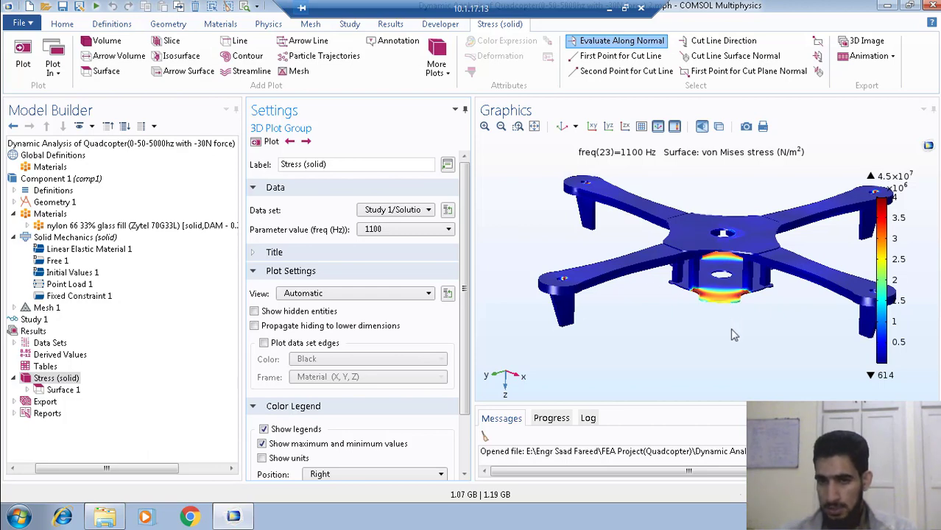
{"action": "left_click_drag", "start_coordinate": [722, 302], "coordinate": [728, 238]}
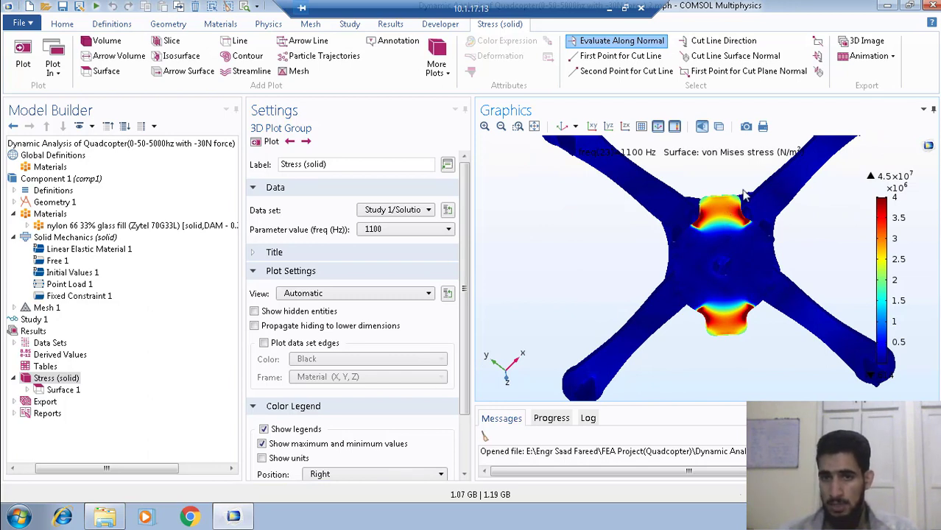
{"action": "left_click_drag", "start_coordinate": [751, 210], "coordinate": [759, 294]}
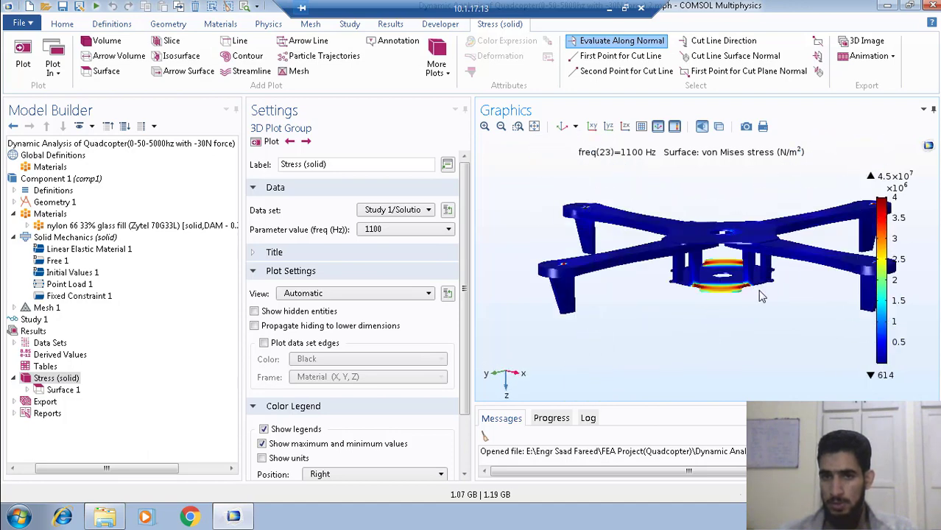
{"action": "left_click", "coordinate": [304, 140]}
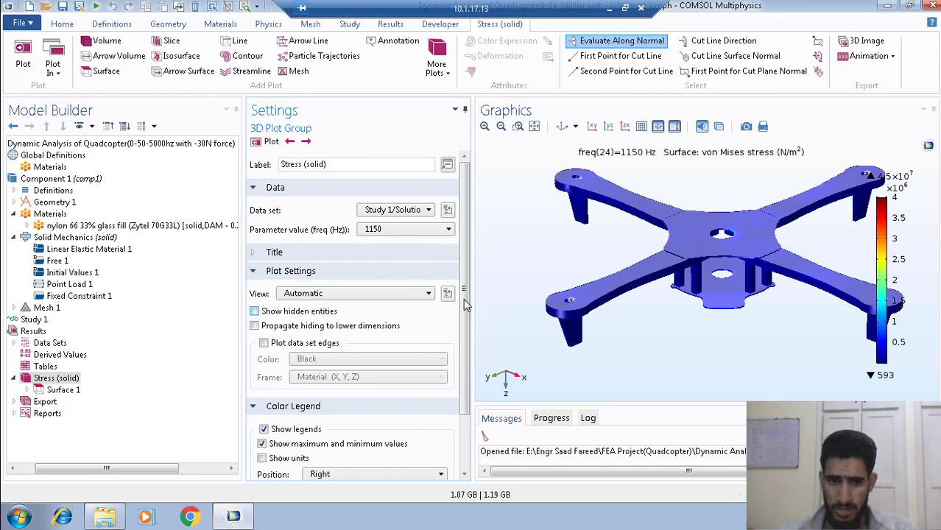
{"action": "left_click_drag", "start_coordinate": [463, 298], "coordinate": [470, 368]}
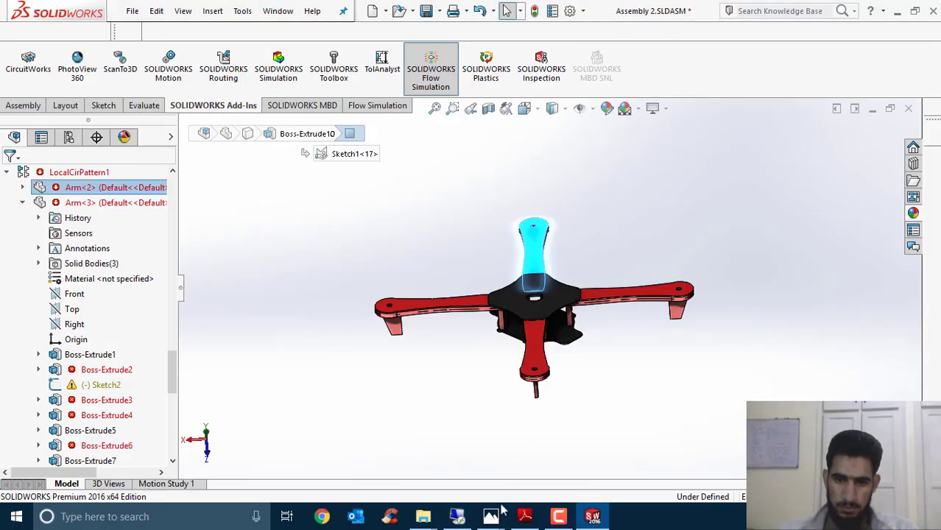
Switch to Photos and watch the frequency domain stress animation for 0 Hz to 5000 Hz with -18 N.
{"action": "mouse_move", "coordinate": [500, 509]}
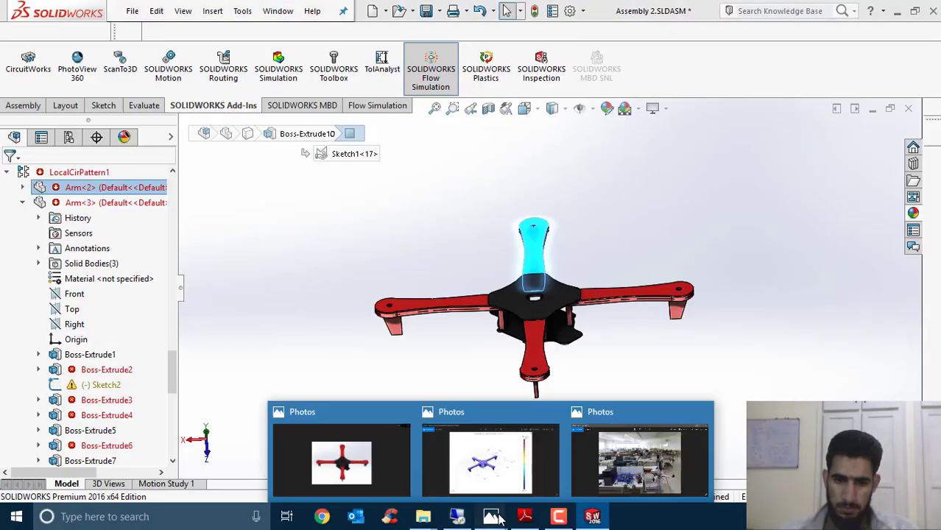
{"action": "left_click", "coordinate": [532, 455]}
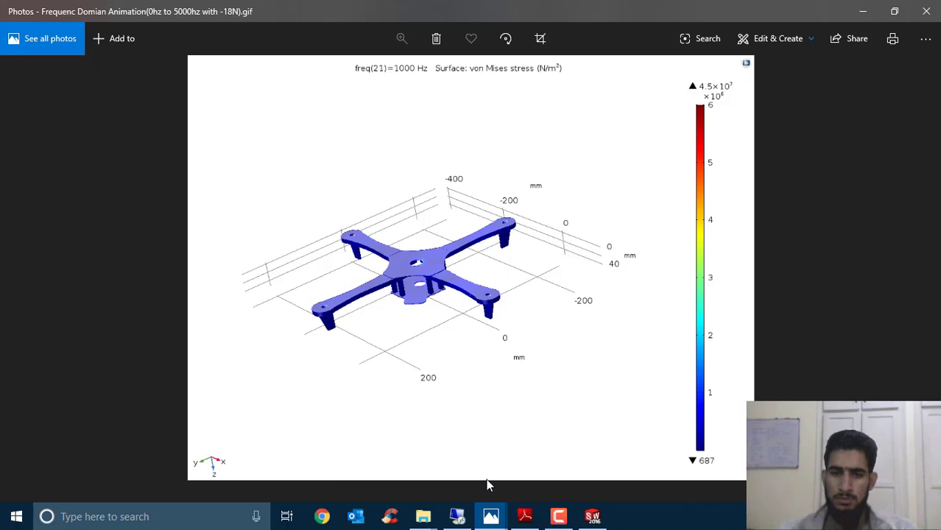
{"action": "mouse_move", "coordinate": [496, 514]}
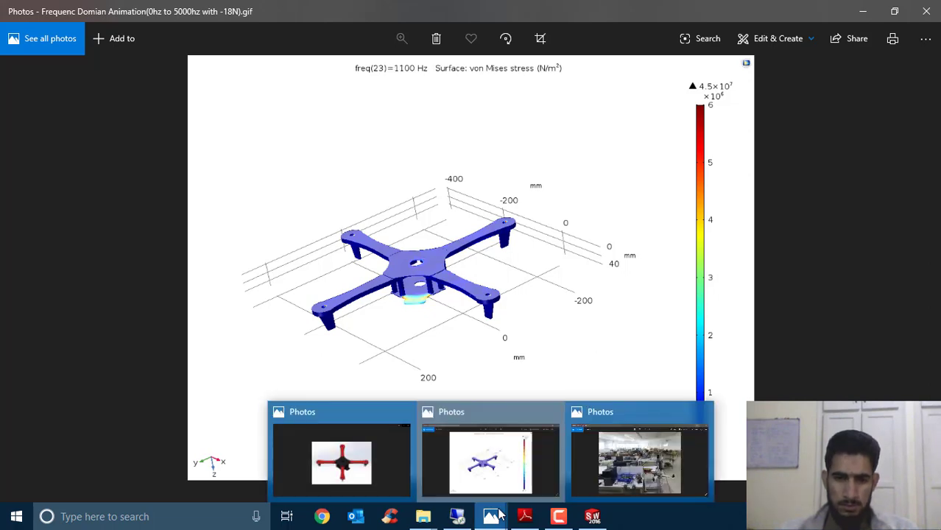
Switch to Adobe Reader and review the title and abstract of the paper "Vibrational Analysis of Quadcopter Using FEM Technique".
{"action": "left_click", "coordinate": [528, 518]}
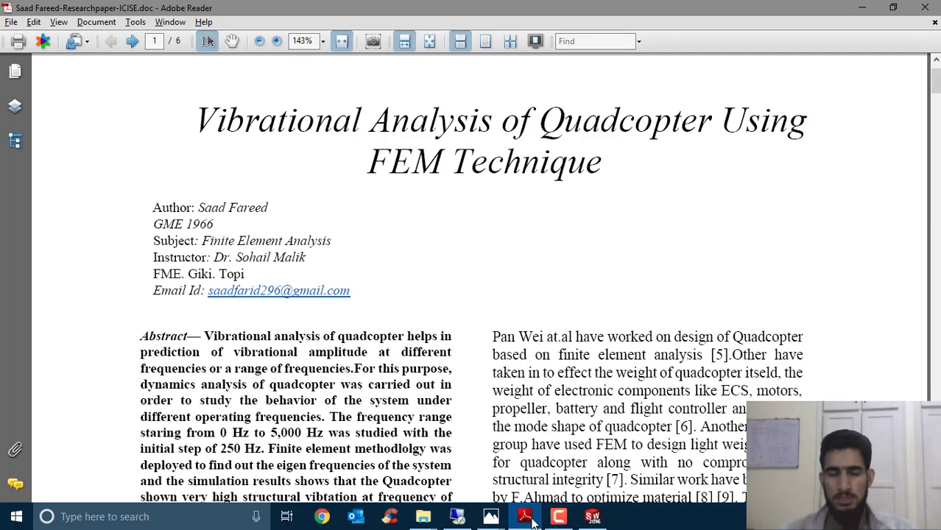
{"action": "scroll", "coordinate": [503, 472], "scroll_direction": "up", "scroll_amount": 2}
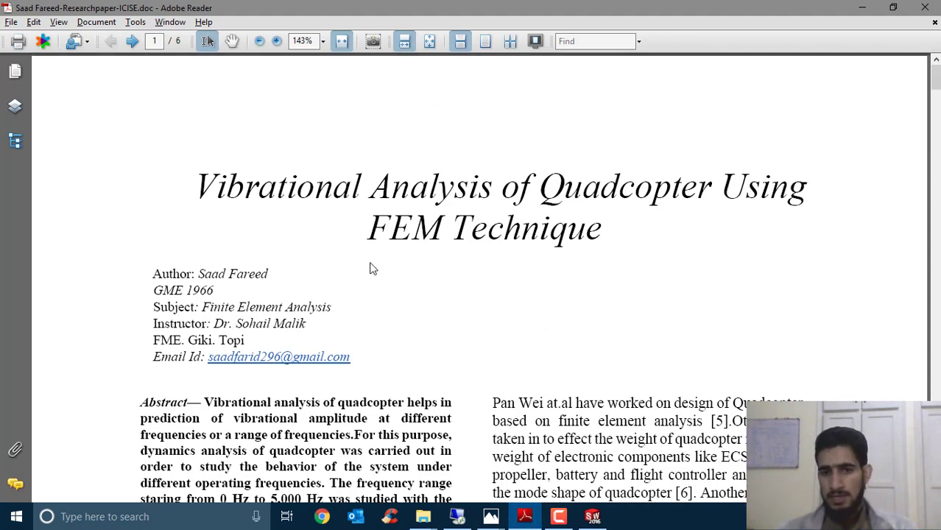
{"action": "scroll", "coordinate": [370, 262], "scroll_direction": "down", "scroll_amount": 1}
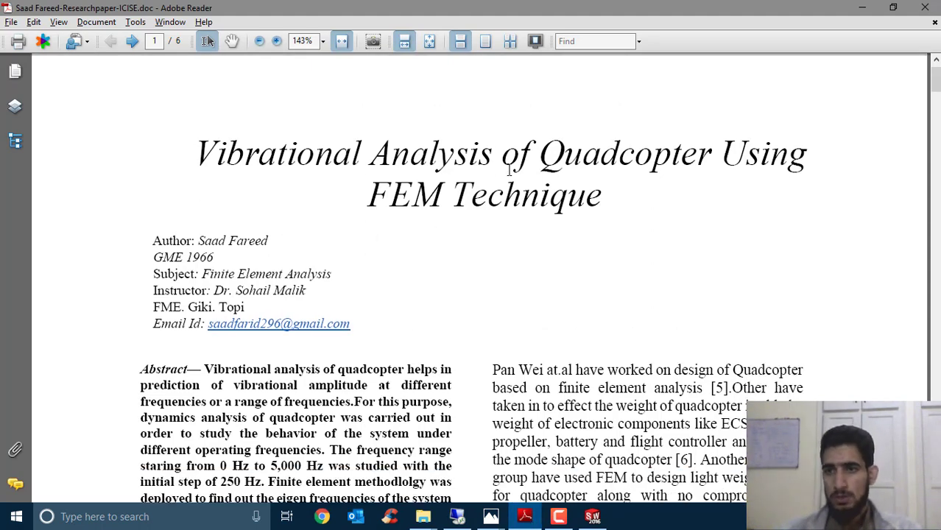
{"action": "left_click_drag", "start_coordinate": [492, 162], "coordinate": [468, 156]}
{"action": "left_click", "coordinate": [474, 162]}
{"action": "scroll", "coordinate": [473, 163], "scroll_direction": "down", "scroll_amount": 20}
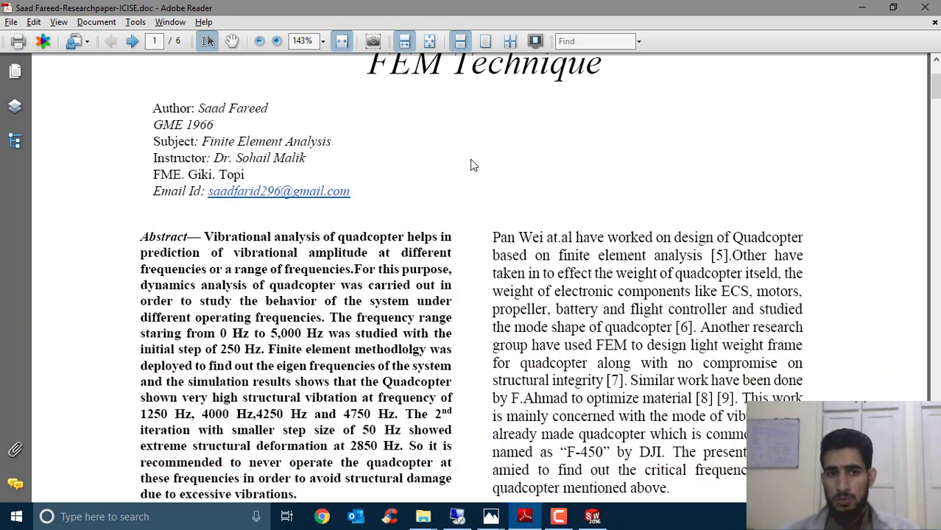
Skim the paper's design, material, boundary condition and mesh sections through to the first stress figures on page 3.
{"action": "scroll", "coordinate": [471, 159], "scroll_direction": "down", "scroll_amount": 9}
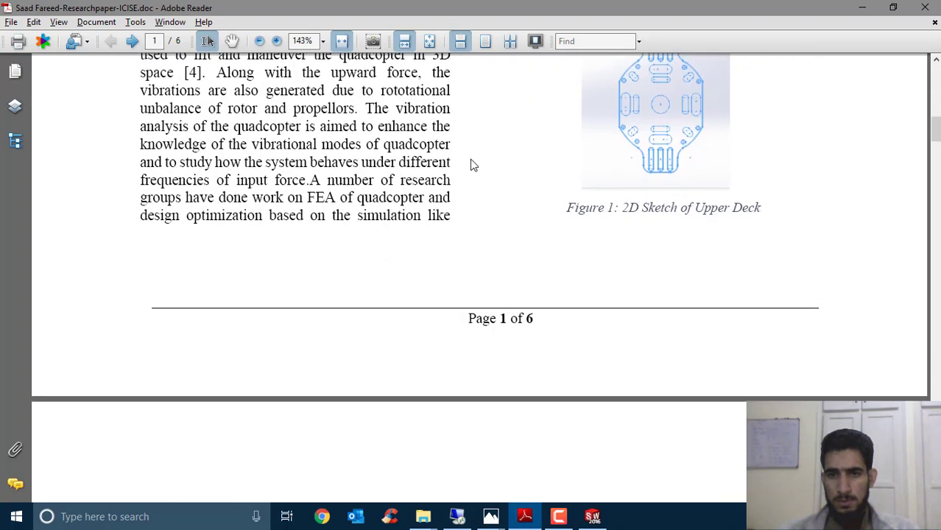
{"action": "scroll", "coordinate": [473, 166], "scroll_direction": "down", "scroll_amount": 5}
{"action": "scroll", "coordinate": [472, 162], "scroll_direction": "down", "scroll_amount": 10}
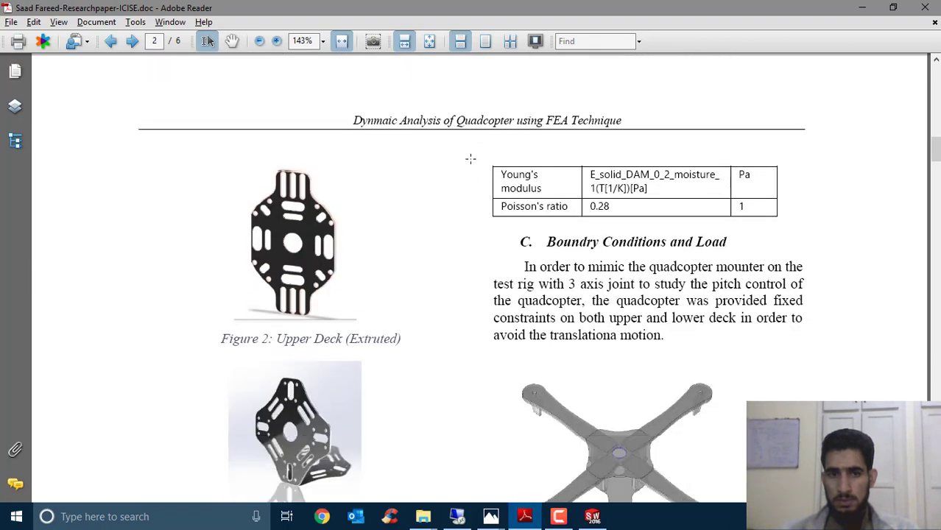
{"action": "scroll", "coordinate": [471, 158], "scroll_direction": "down", "scroll_amount": 15}
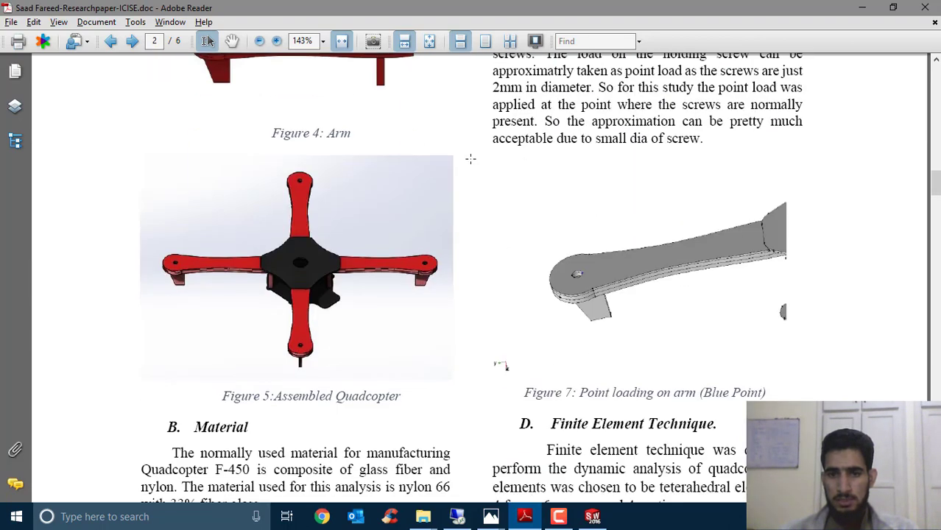
{"action": "scroll", "coordinate": [471, 158], "scroll_direction": "down", "scroll_amount": 8}
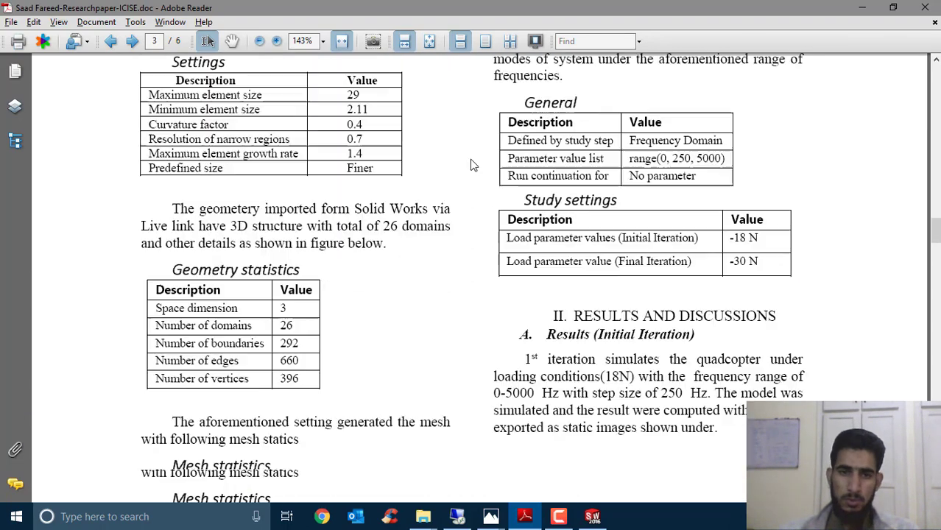
{"action": "scroll", "coordinate": [564, 180], "scroll_direction": "down", "scroll_amount": 6}
{"action": "scroll", "coordinate": [670, 188], "scroll_direction": "down", "scroll_amount": 3}
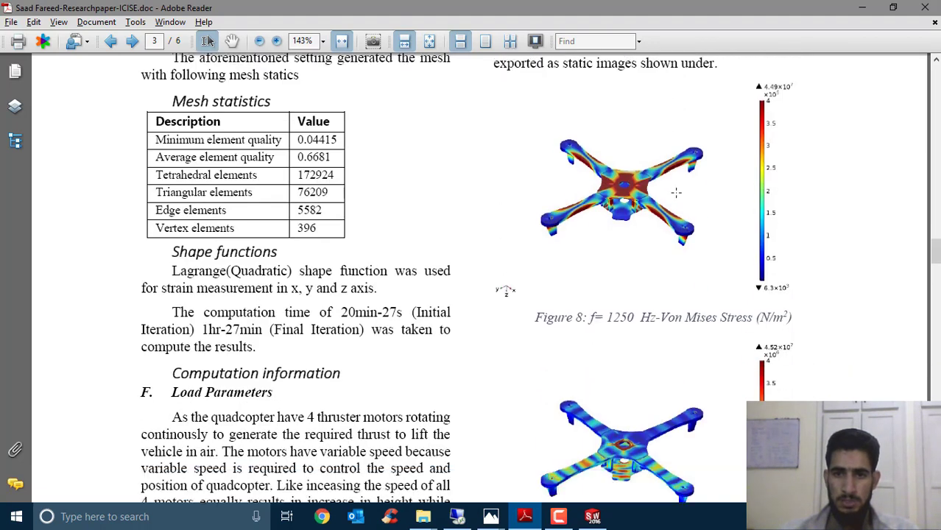
Review the Results (Initial Iteration) section, covering its loading conditions, frequency range and the Figure 8 von Mises stress plot.
{"action": "scroll", "coordinate": [656, 185], "scroll_direction": "up", "scroll_amount": 6}
{"action": "scroll", "coordinate": [647, 182], "scroll_direction": "up", "scroll_amount": 2}
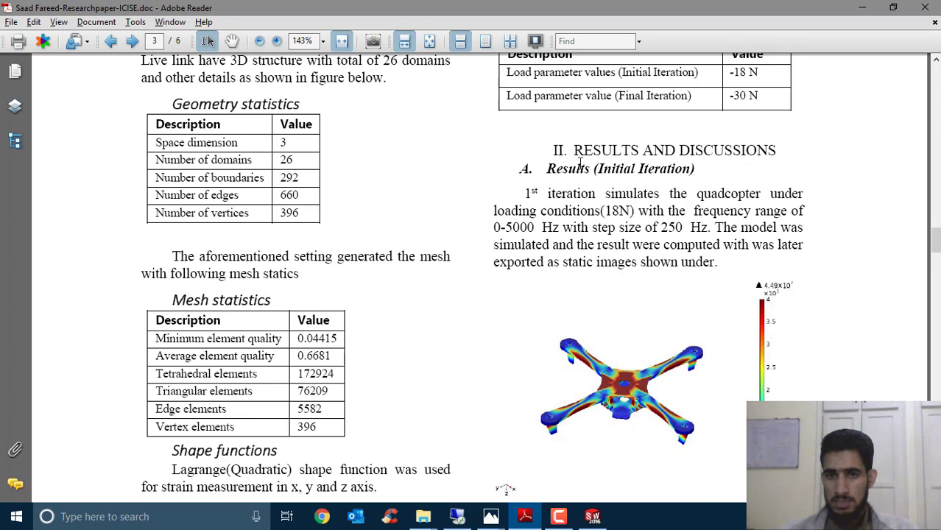
{"action": "scroll", "coordinate": [564, 184], "scroll_direction": "down", "scroll_amount": 1}
{"action": "scroll", "coordinate": [506, 254], "scroll_direction": "down", "scroll_amount": 1}
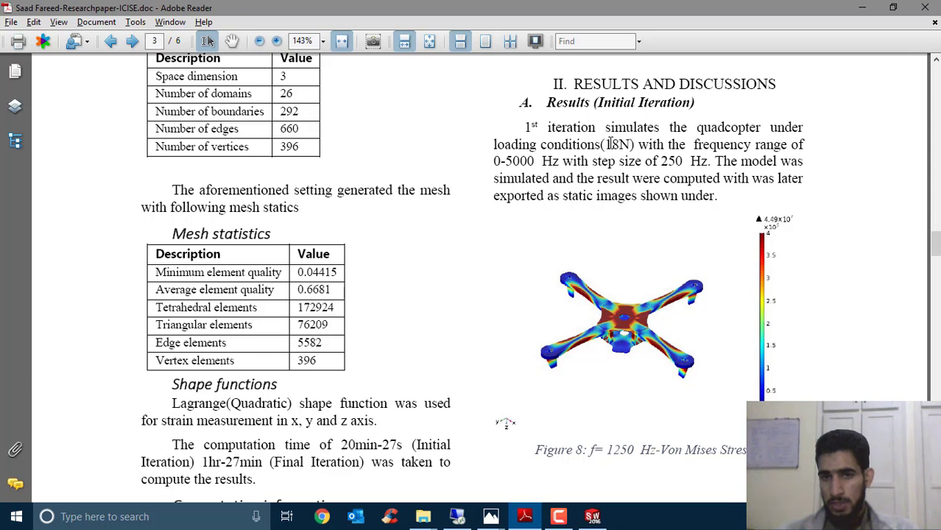
{"action": "scroll", "coordinate": [610, 145], "scroll_direction": "down", "scroll_amount": 3}
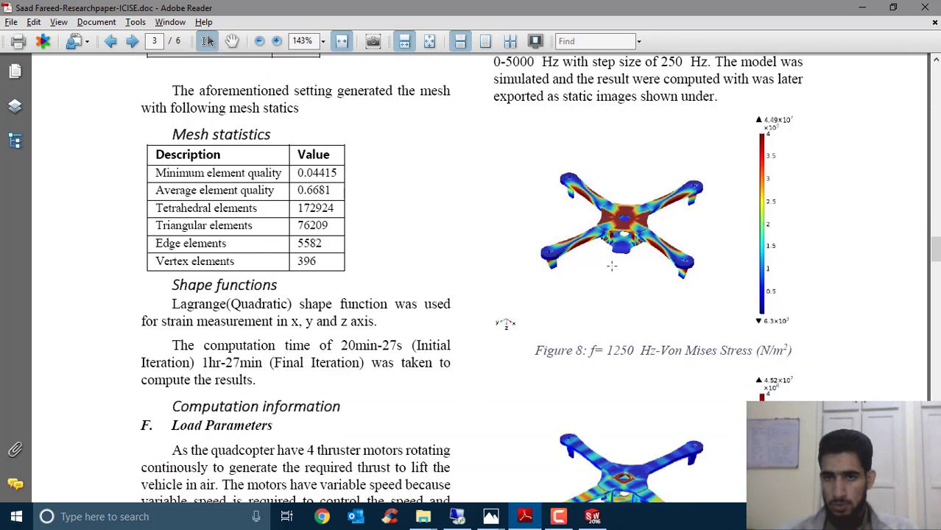